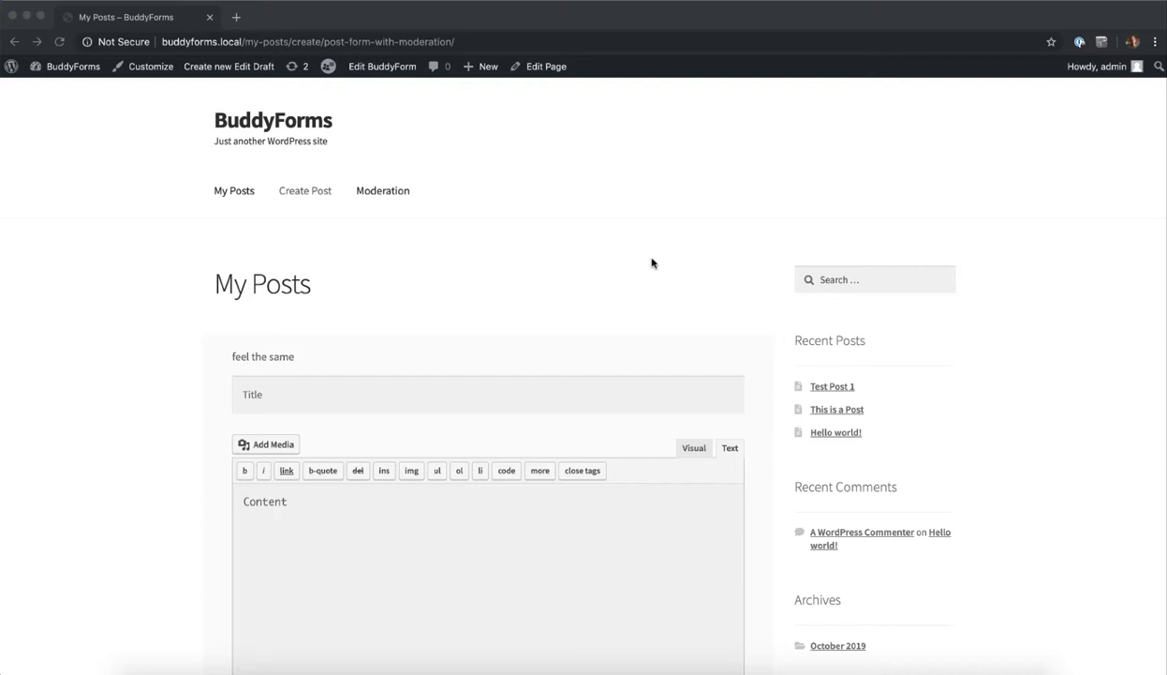
# Enter the title 'Test Post 1' and the content 'Give it some nice content'.
pyautogui.click(286, 389)
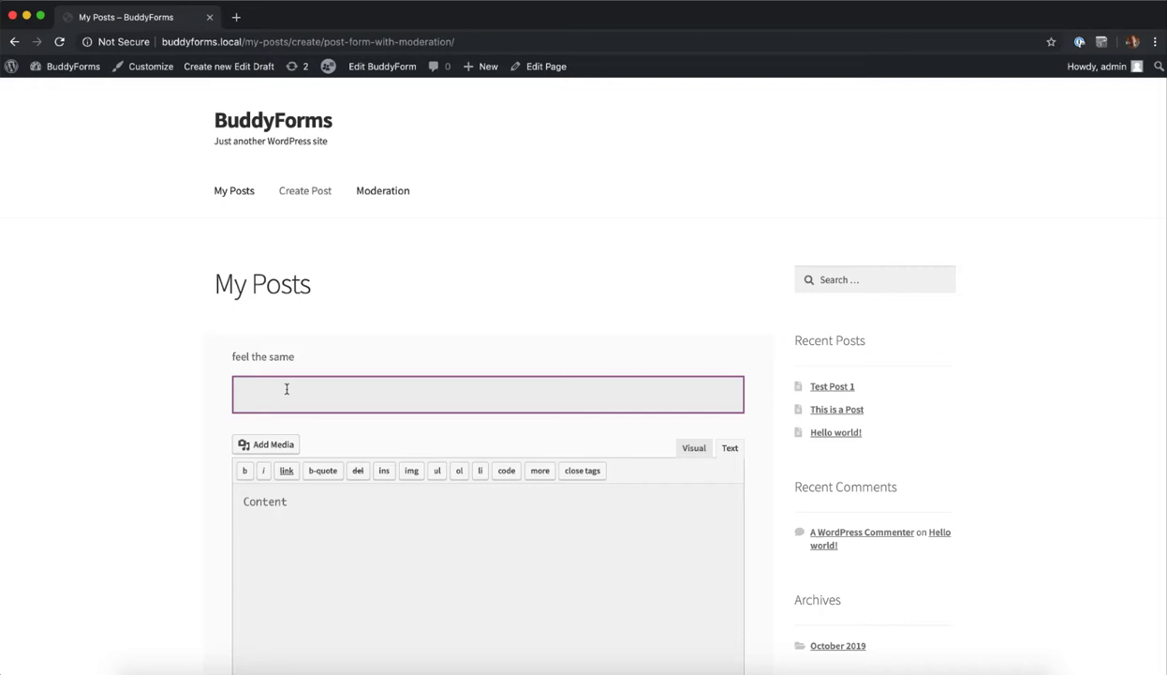
pyautogui.write('Test Post 1')
pyautogui.click(316, 512)
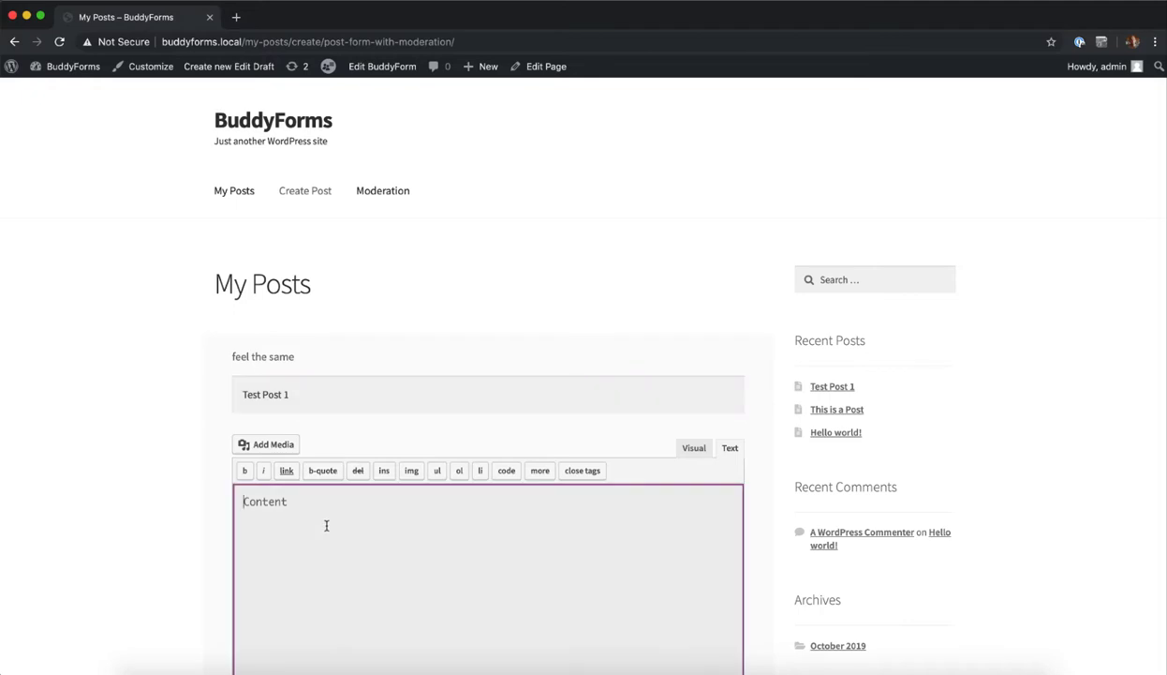
pyautogui.write('Give it some')
pyautogui.write(' nice content')
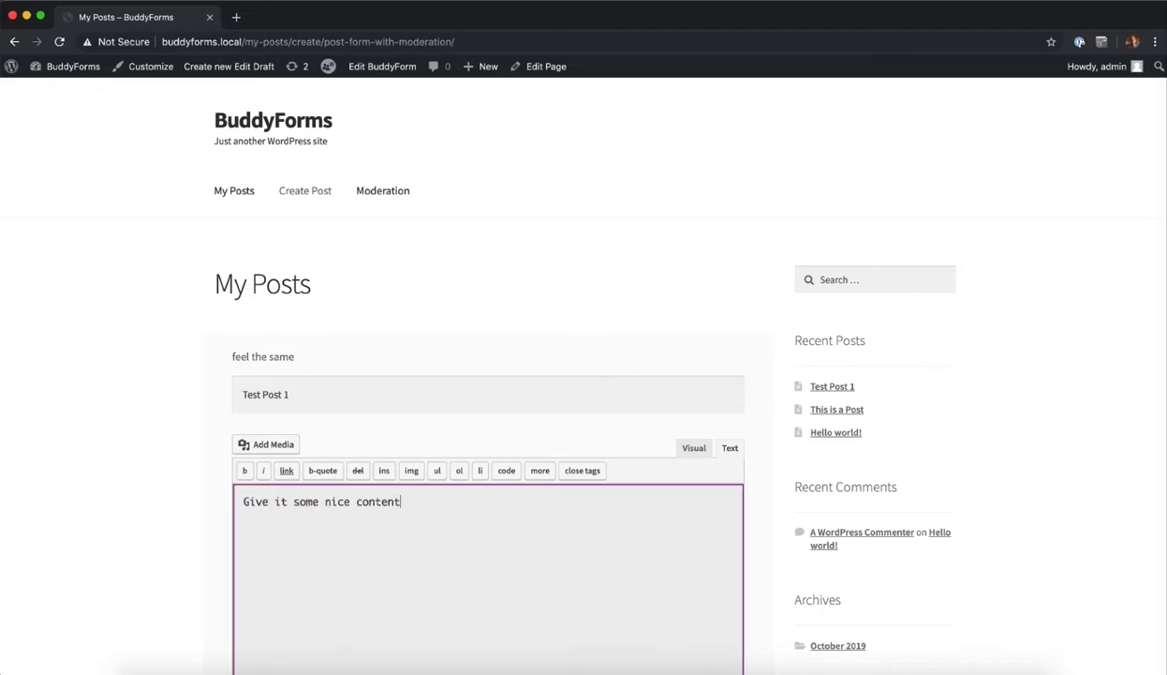
# Choose 'moderator' in the Moderators dropdown and save the post as a draft.
pyautogui.scroll(-1, 581, 374)
pyautogui.scroll(-4, 581, 374)
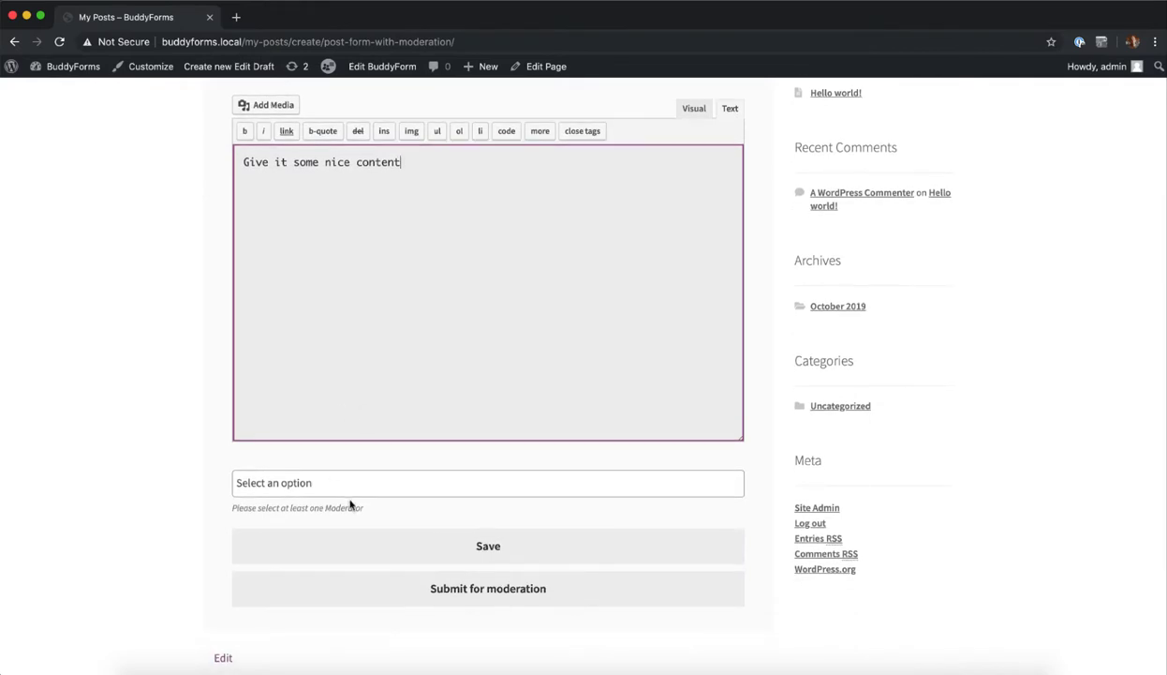
pyautogui.click(379, 479)
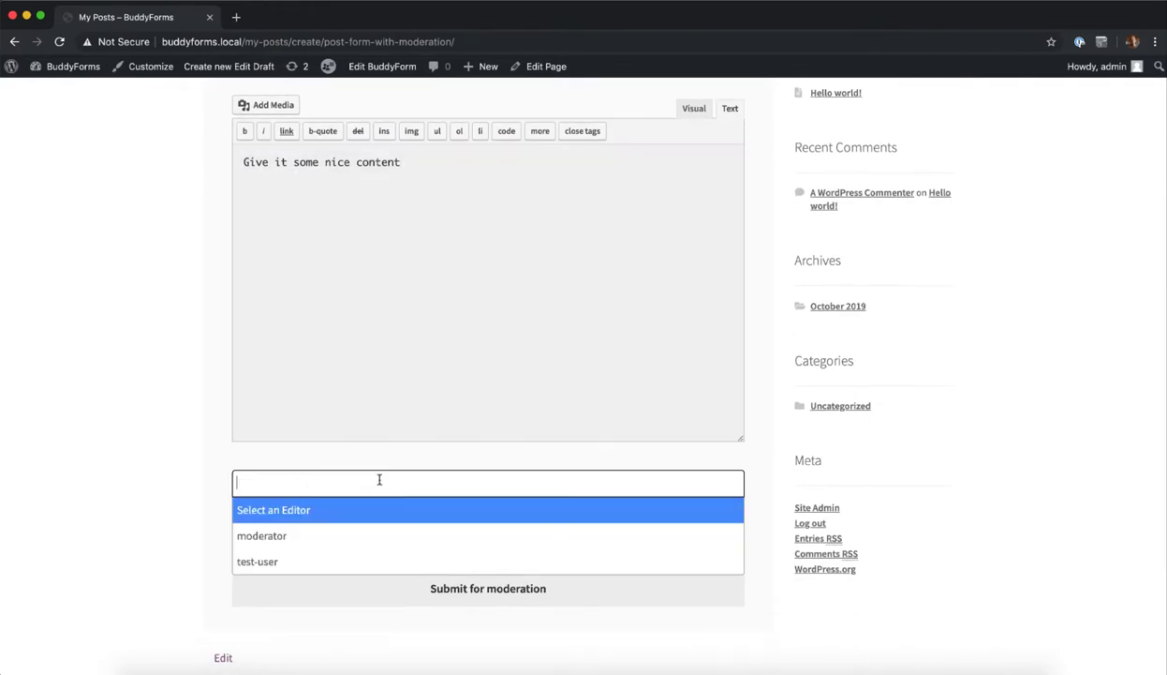
pyautogui.scroll(-1, 380, 479)
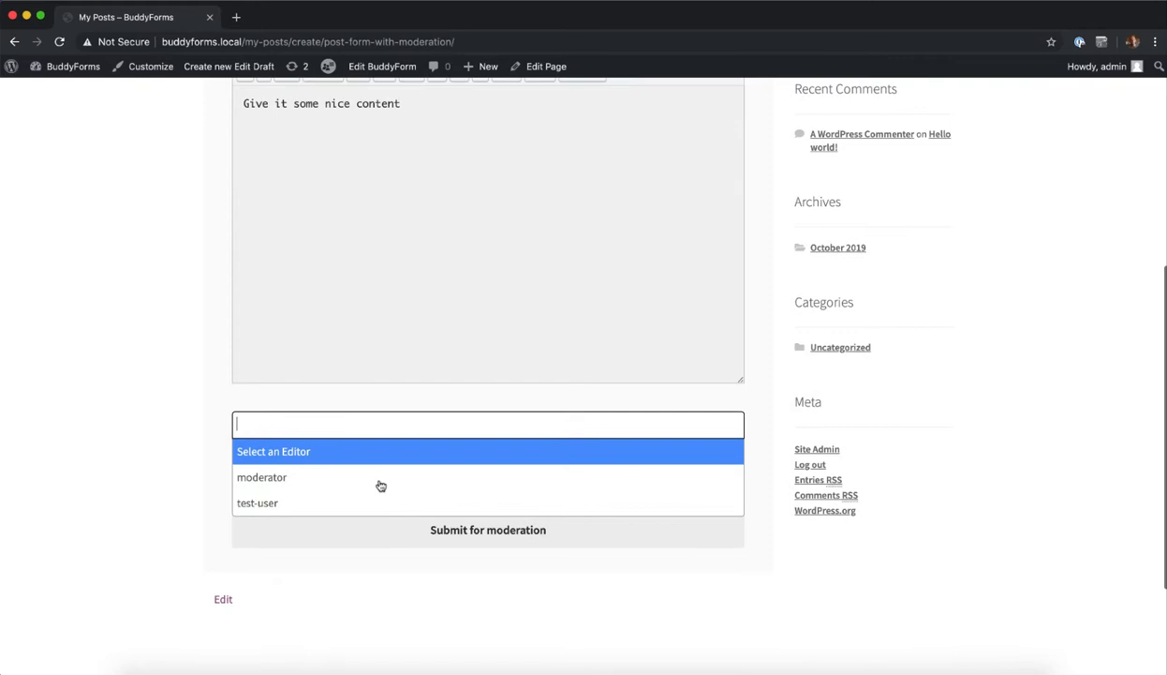
pyautogui.click(370, 480)
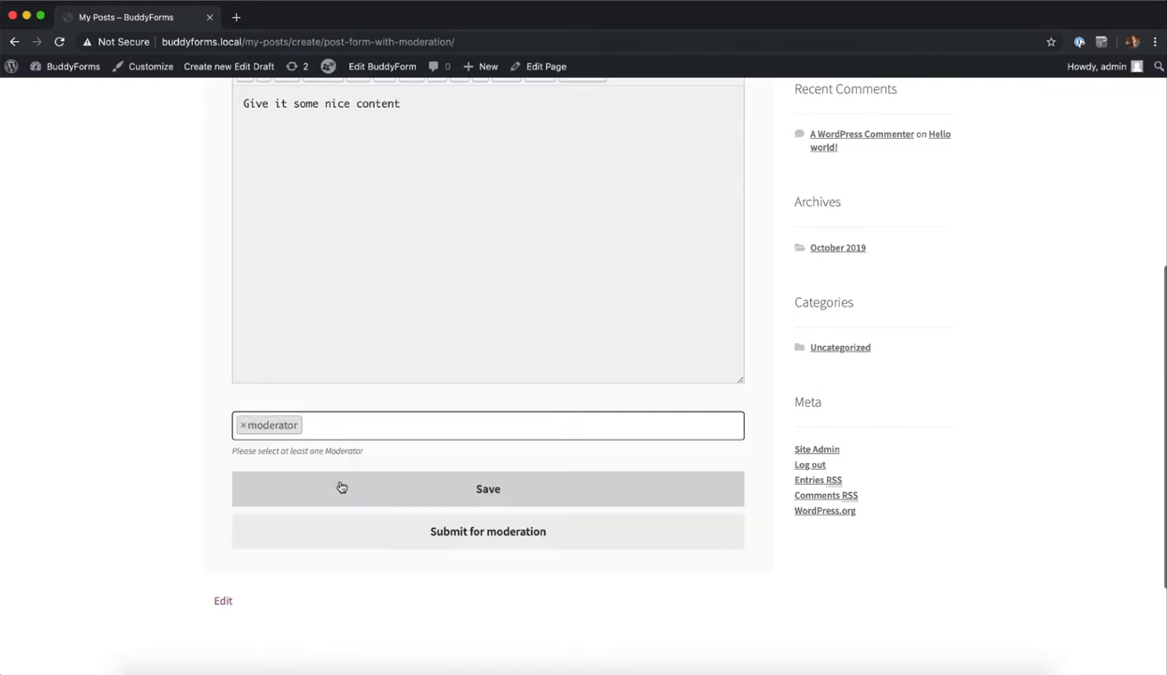
pyautogui.click(505, 493)
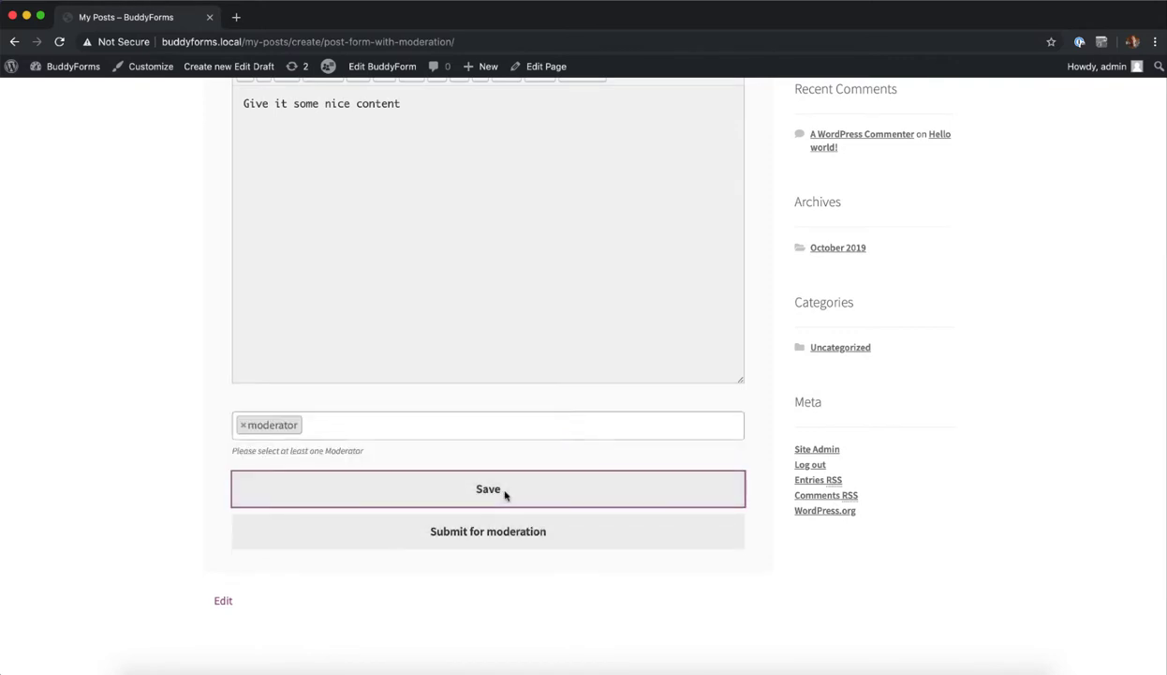
# Reopen Test Post 1 for editing and submit it for moderation.
pyautogui.click(677, 289)
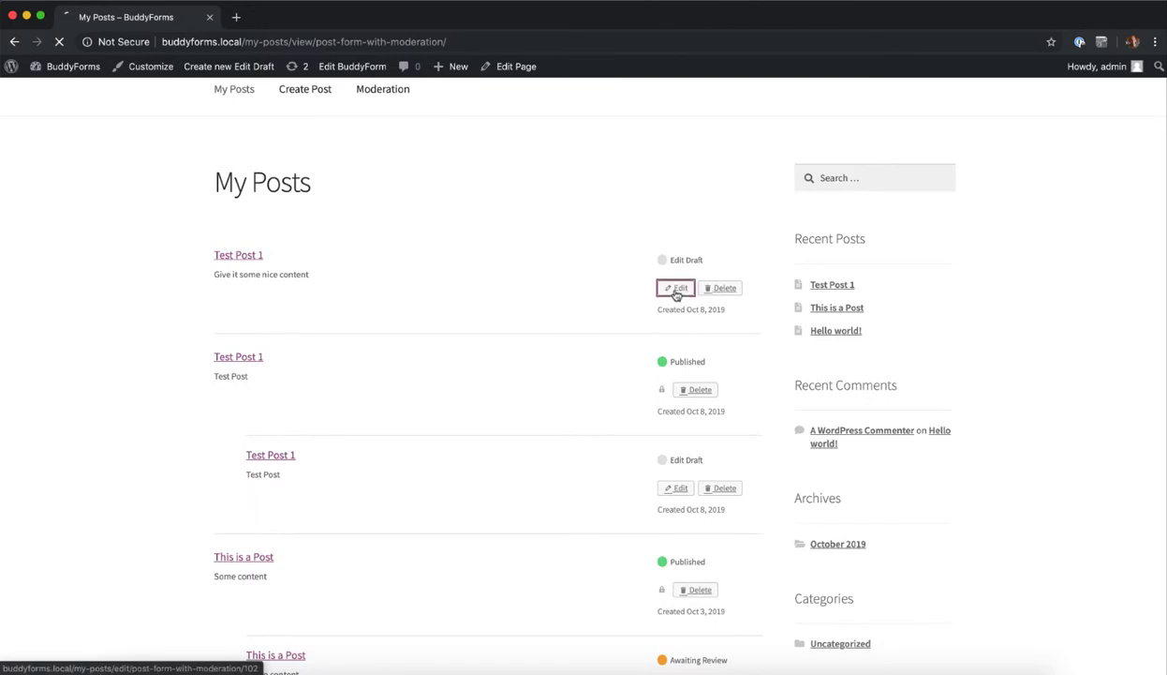
pyautogui.scroll(-5, 677, 295)
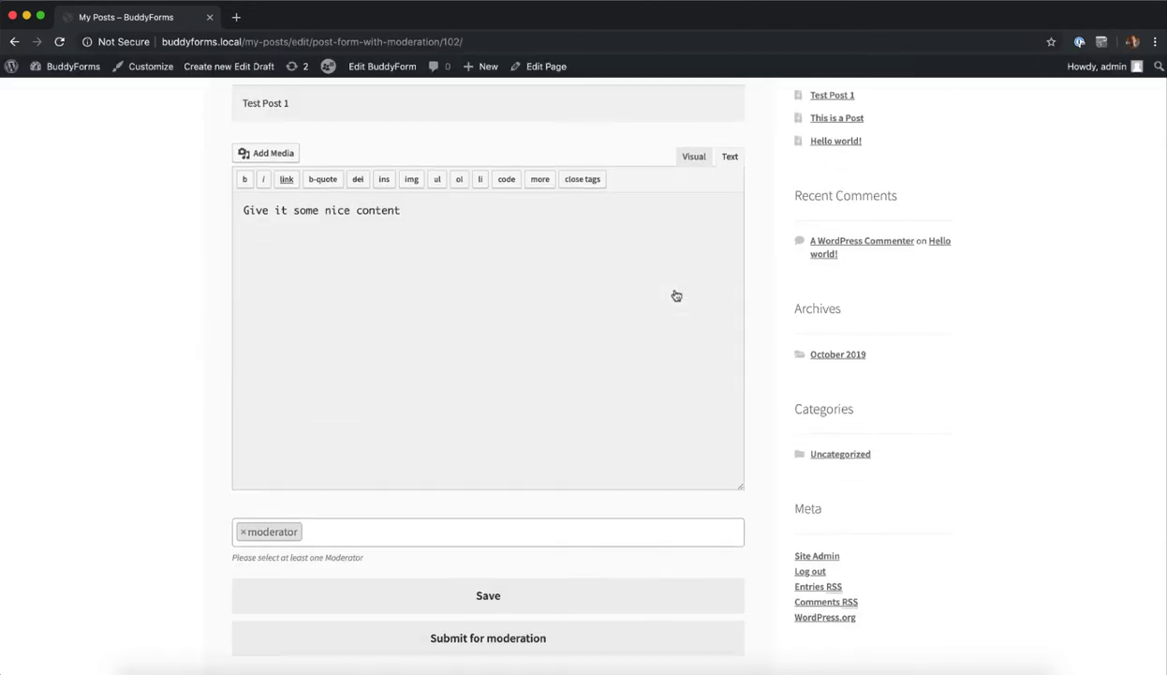
pyautogui.scroll(-1, 676, 295)
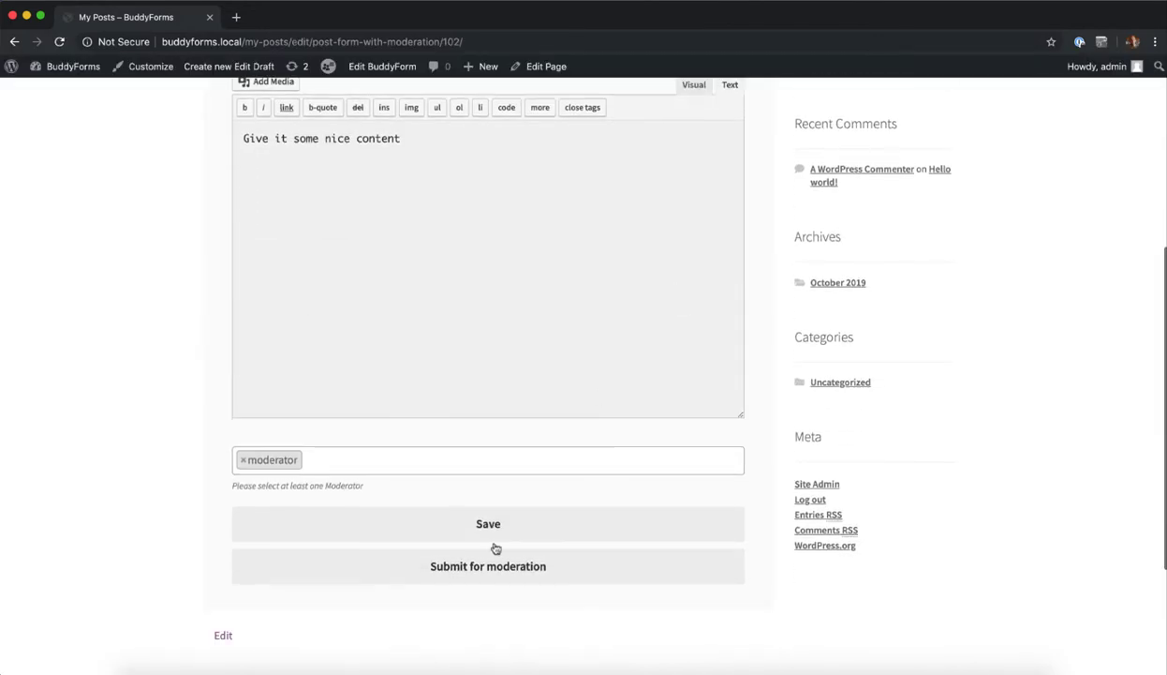
pyautogui.click(539, 566)
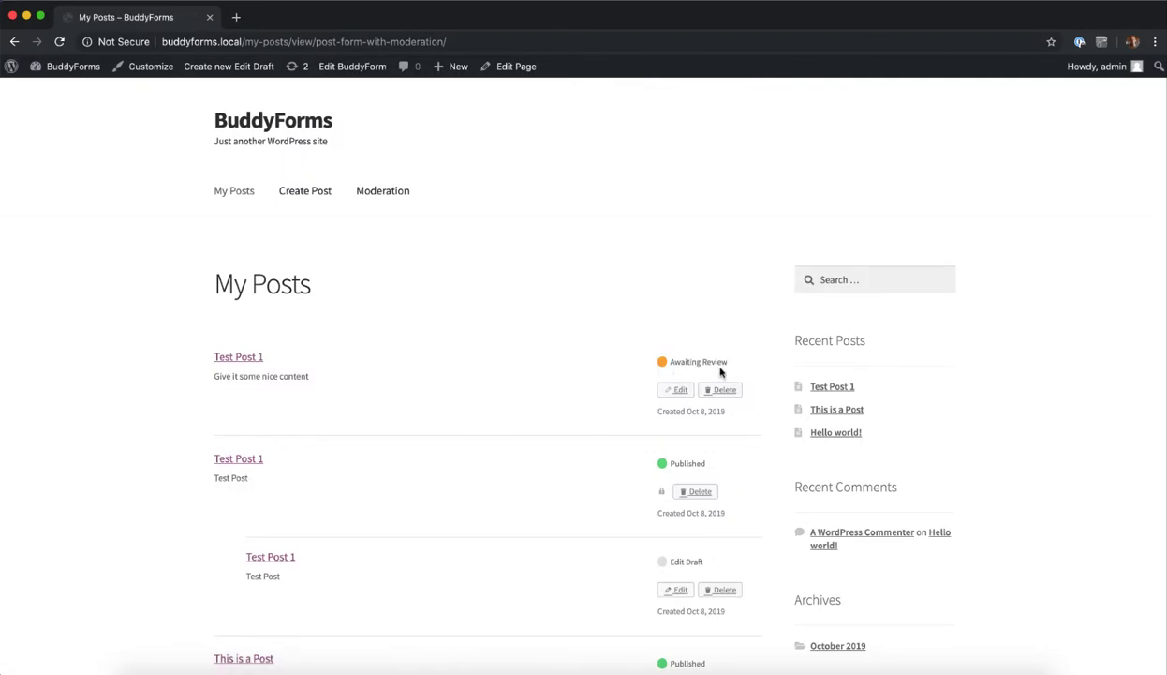
pyautogui.click(675, 390)
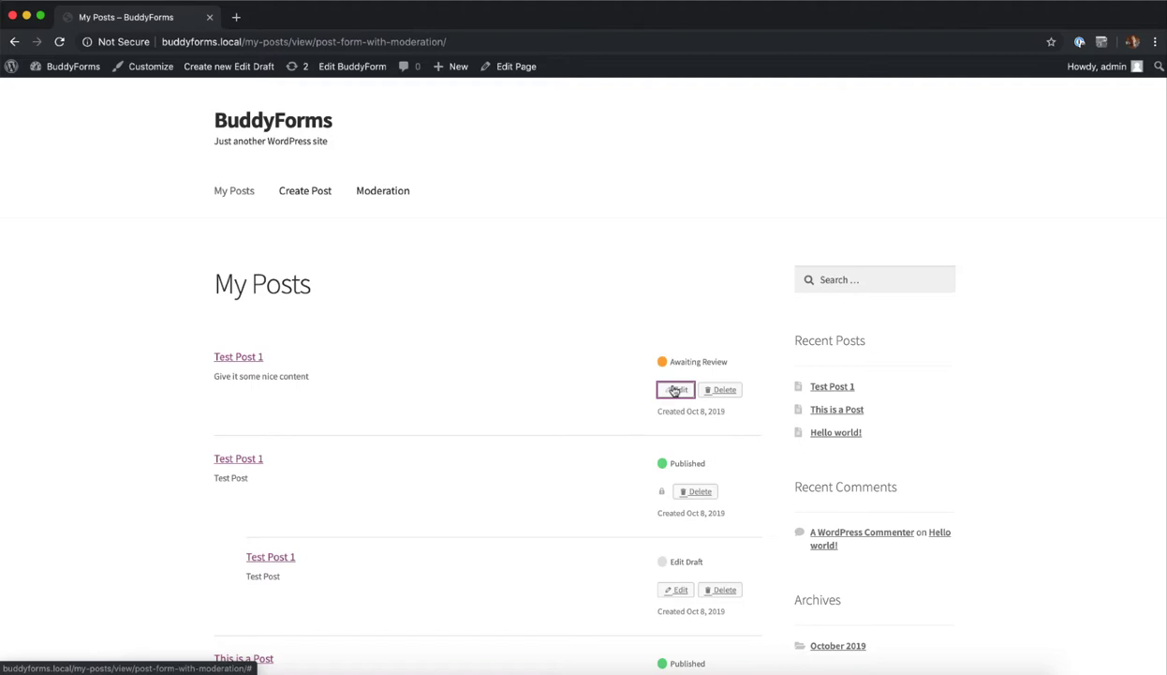
# Switch to the Moderator user from the Users list and visit the site's front page.
pyautogui.click(68, 66)
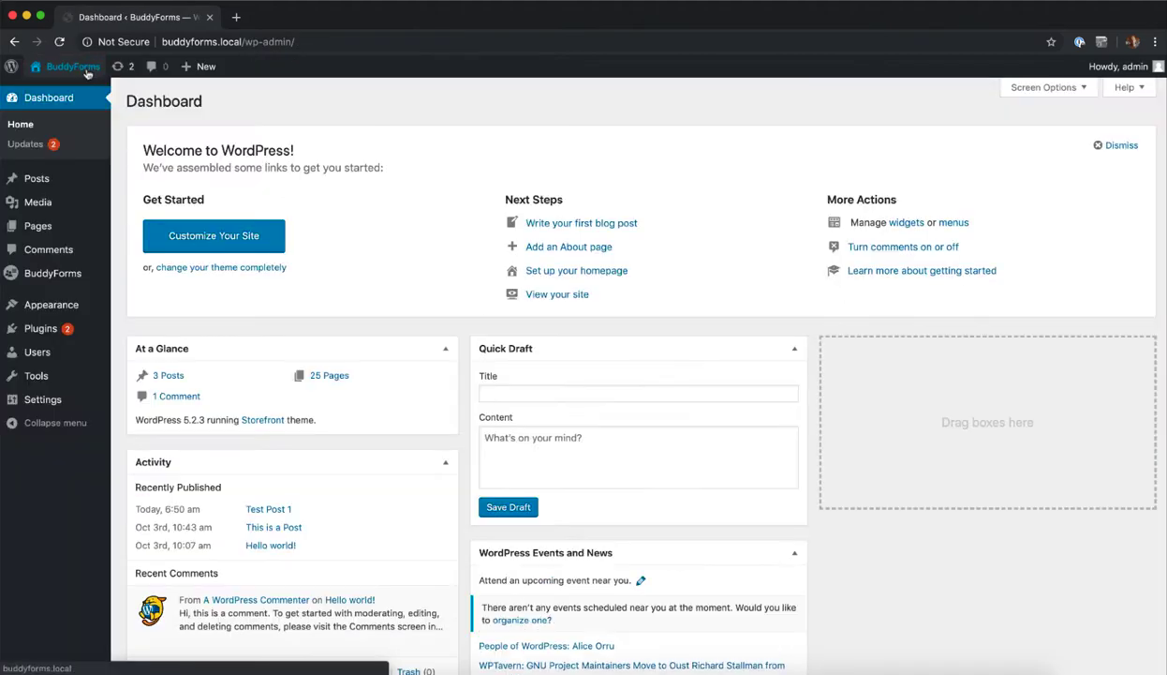
pyautogui.click(38, 352)
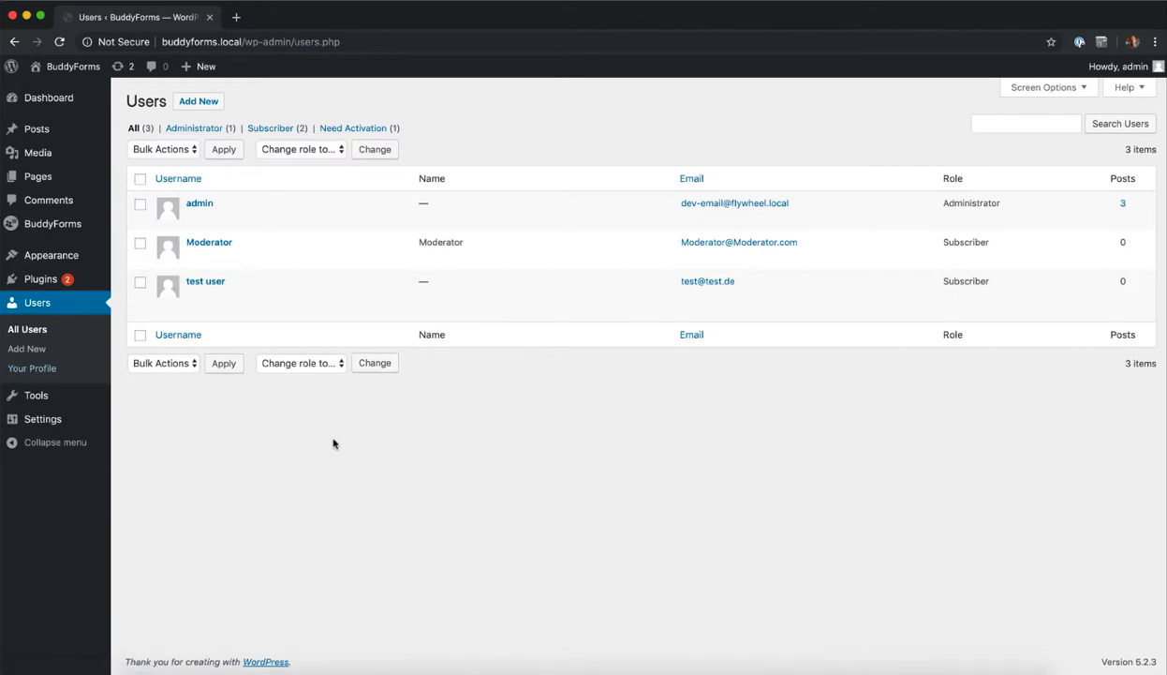
pyautogui.moveTo(281, 248)
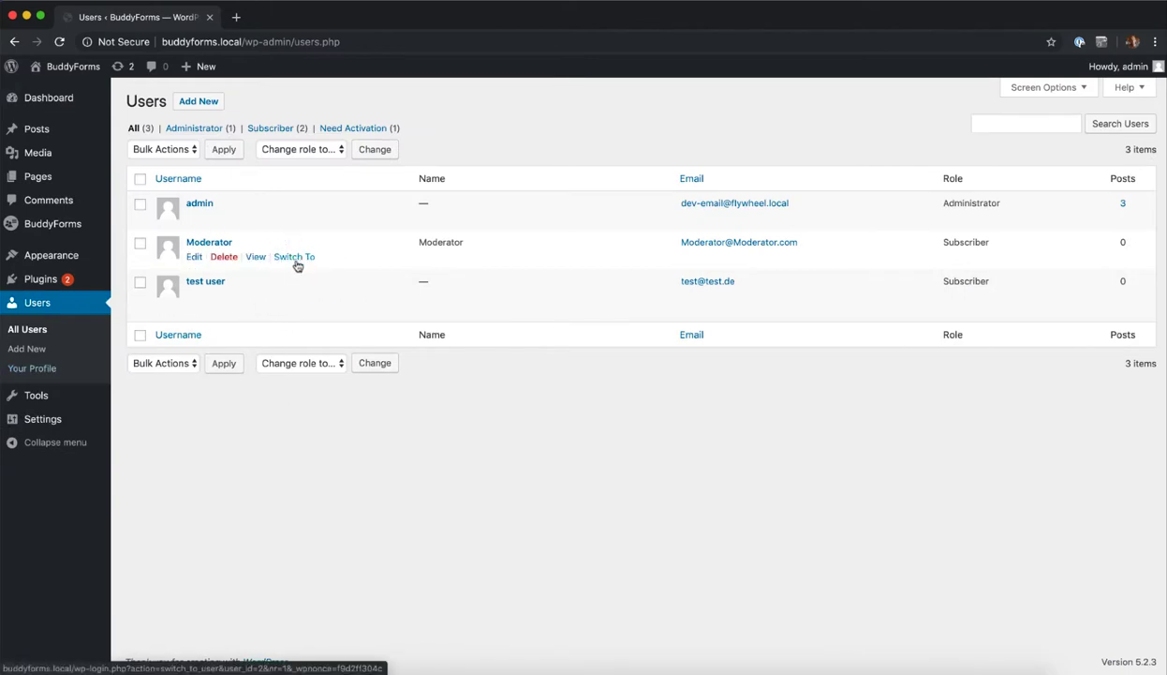
pyautogui.click(295, 261)
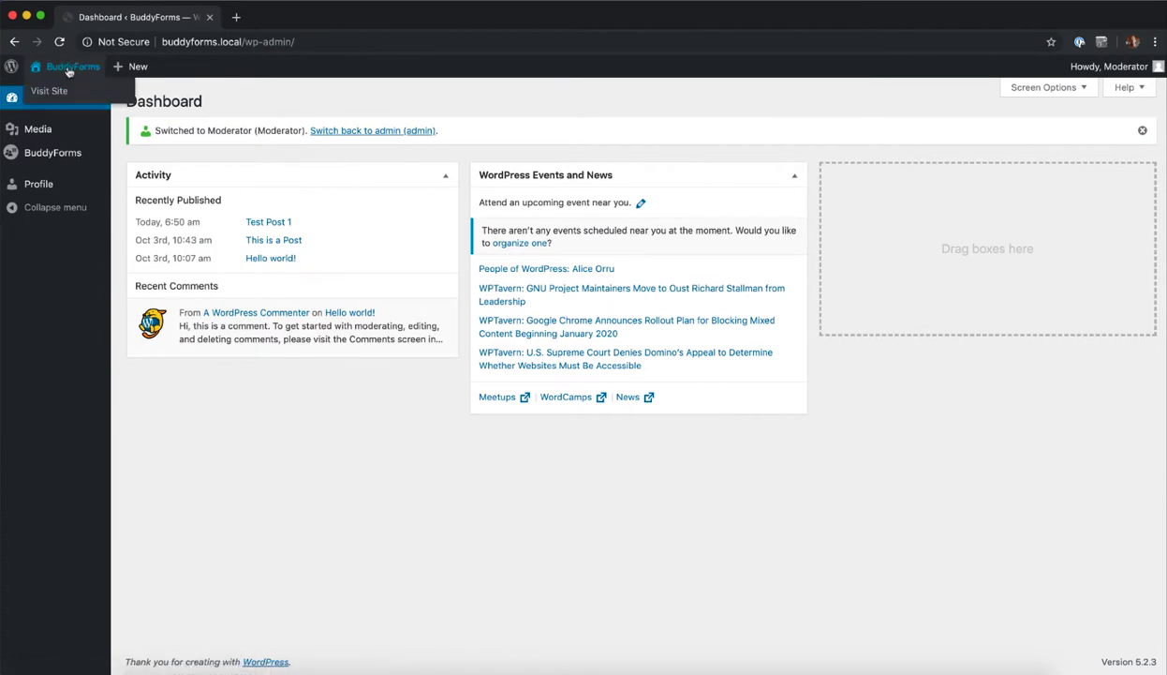
pyautogui.click(66, 91)
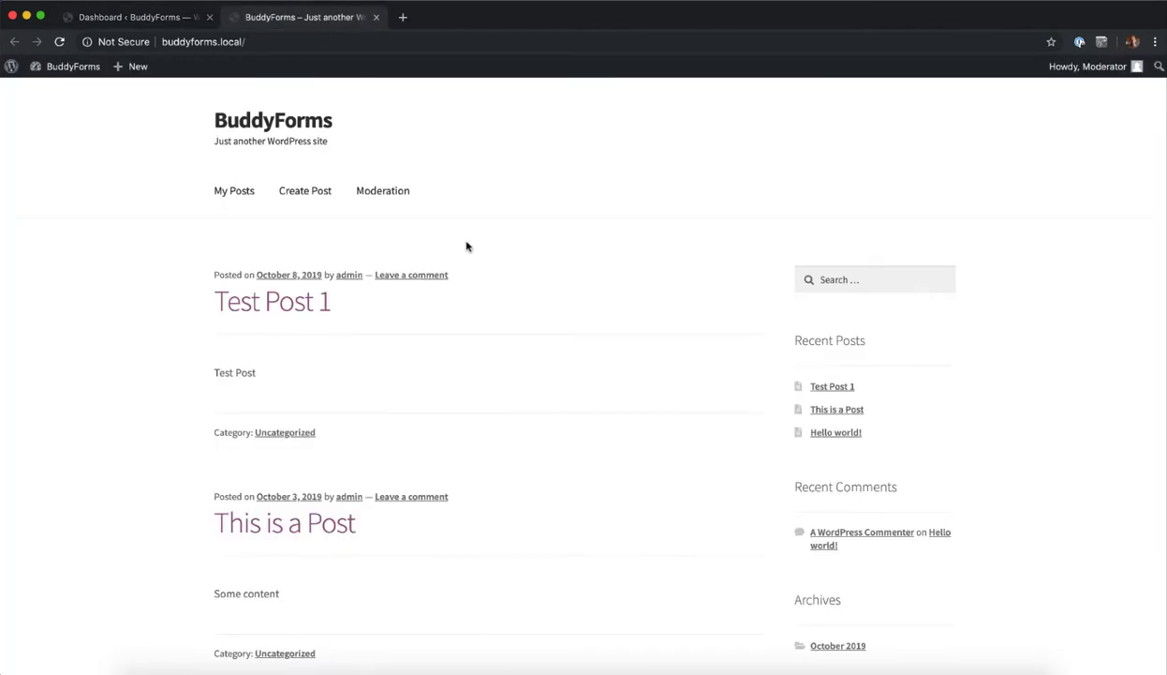
# Reject Test Post 1 on the Moderation page with an edited rejection message.
pyautogui.click(385, 192)
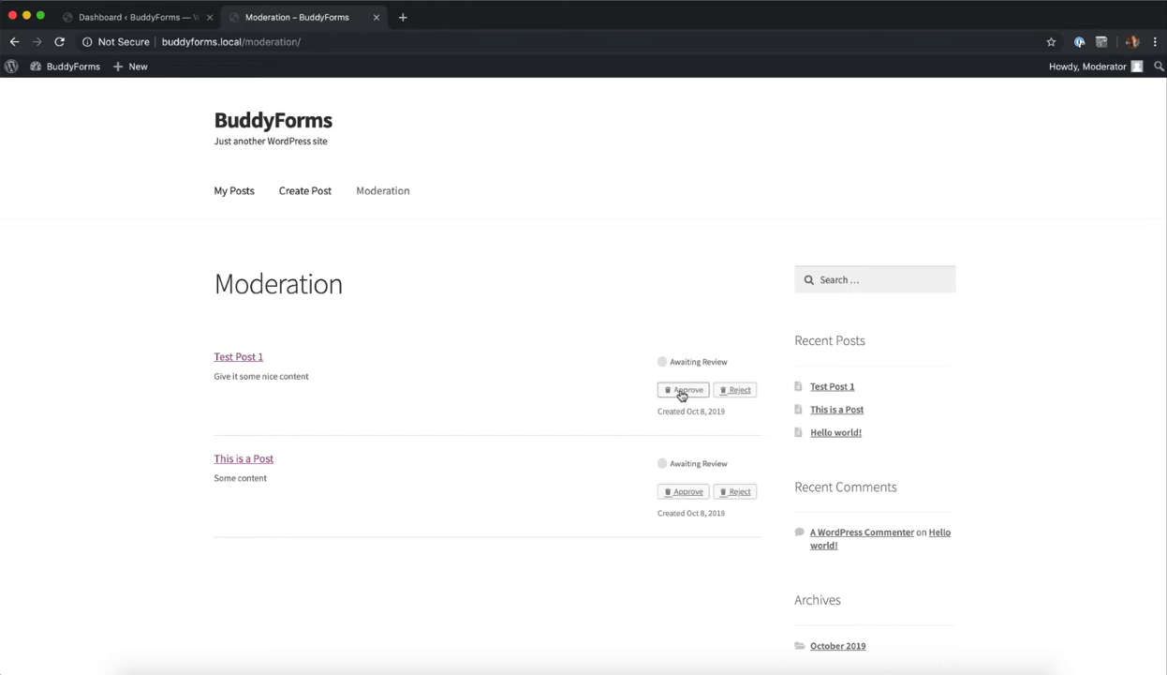
pyautogui.click(740, 390)
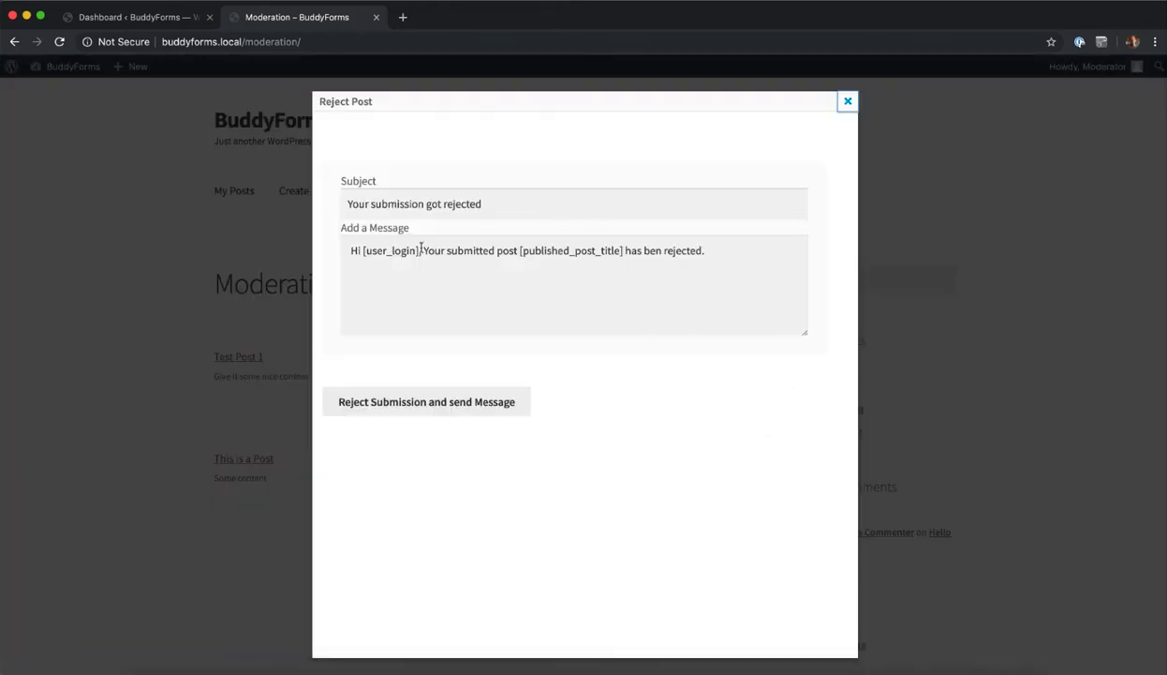
pyautogui.click(760, 270)
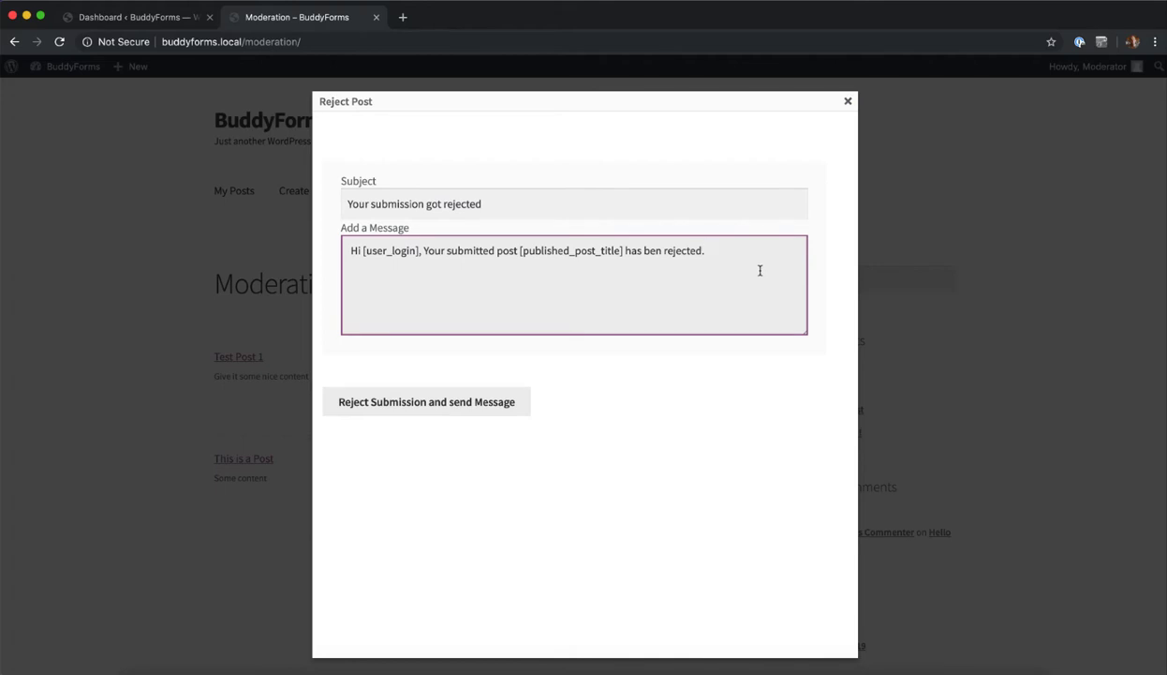
pyautogui.click(496, 401)
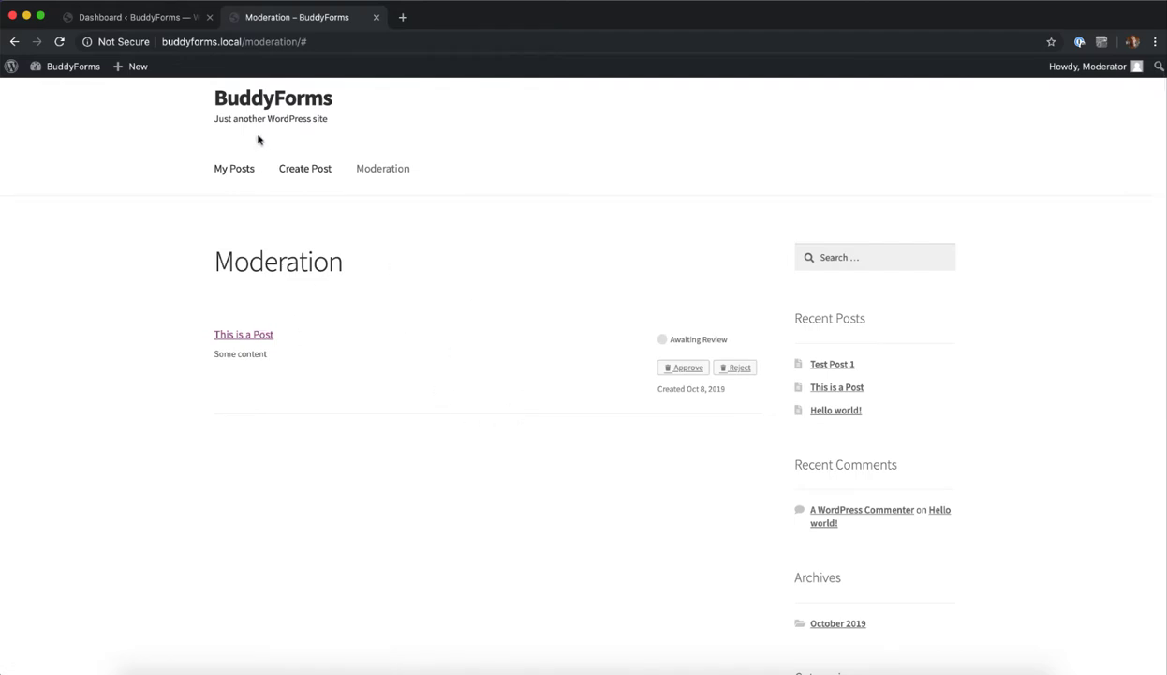
# Switch back to the admin account and reload the Moderation page.
pyautogui.click(161, 26)
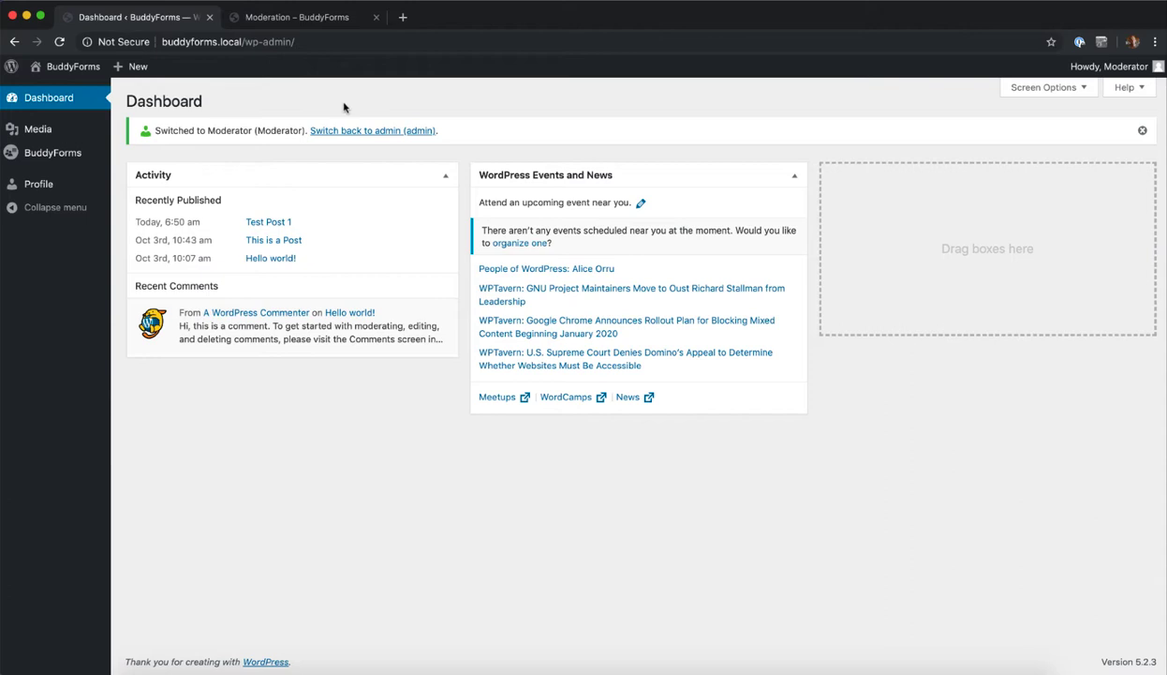
pyautogui.click(352, 130)
pyautogui.click(289, 11)
pyautogui.press('super+r')
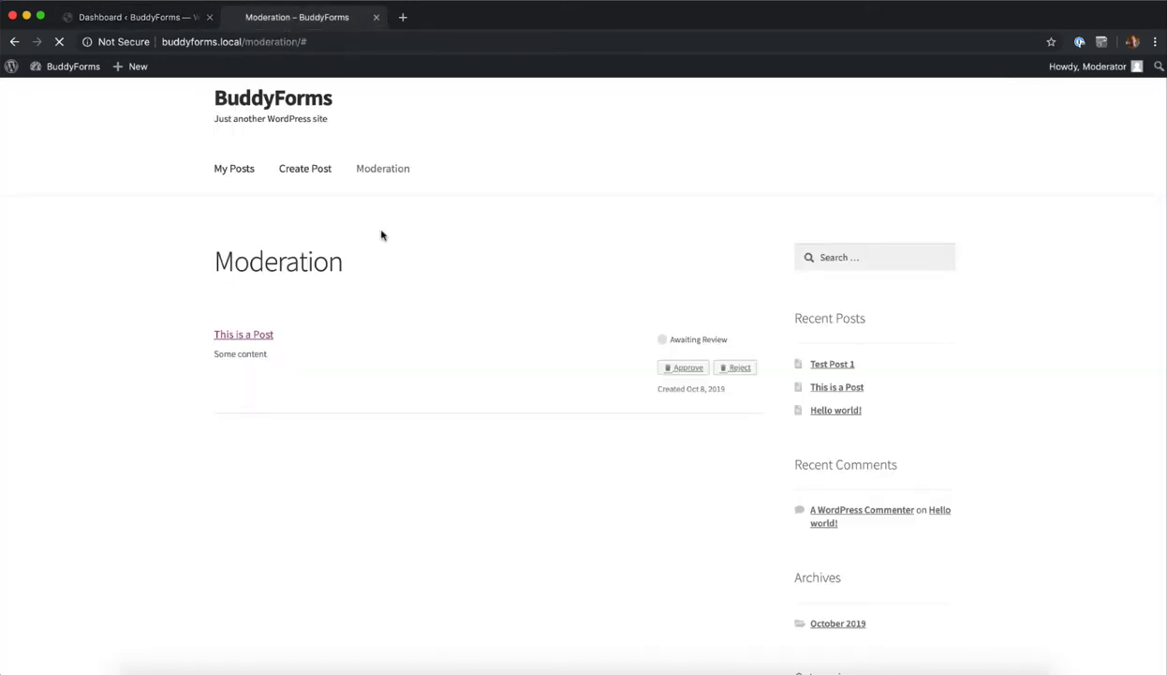
# Resubmit Test Post 1 for moderation from its edit screen in My Posts.
pyautogui.click(236, 170)
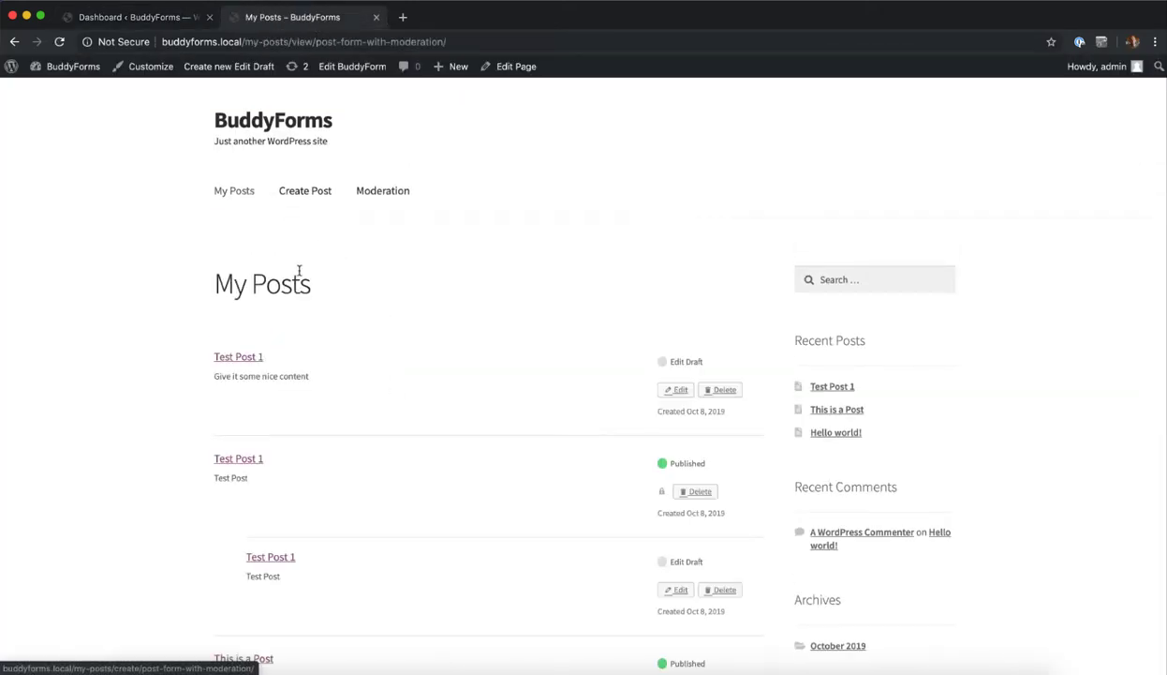
pyautogui.scroll(-2, 335, 354)
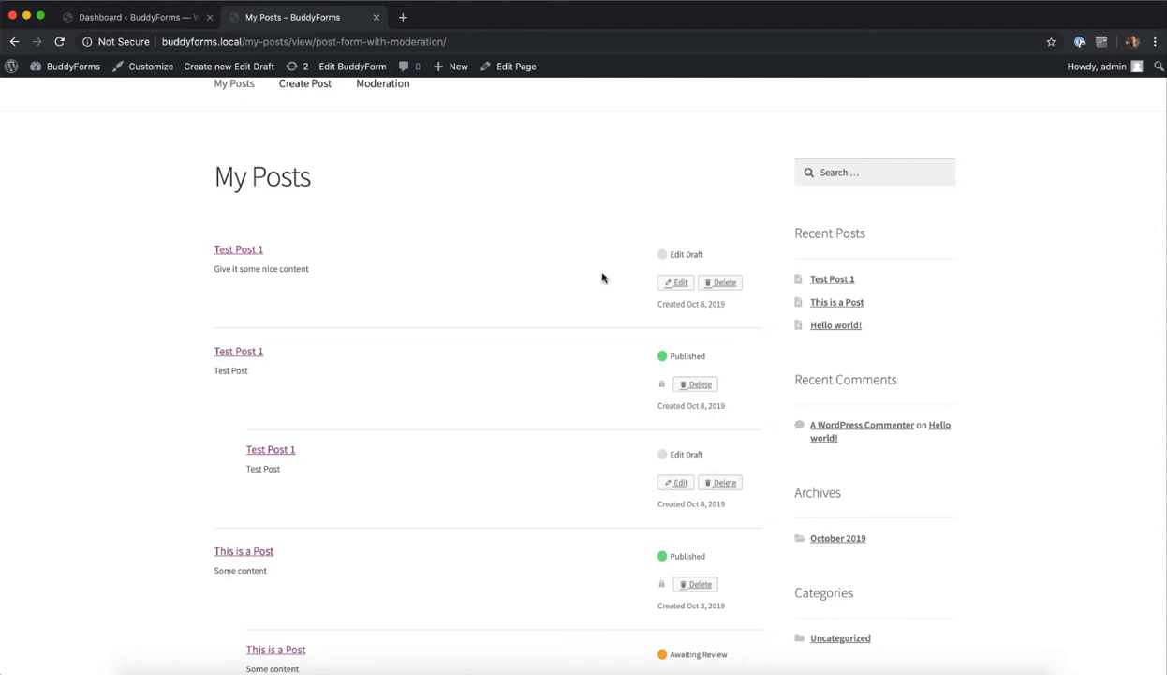
pyautogui.click(676, 282)
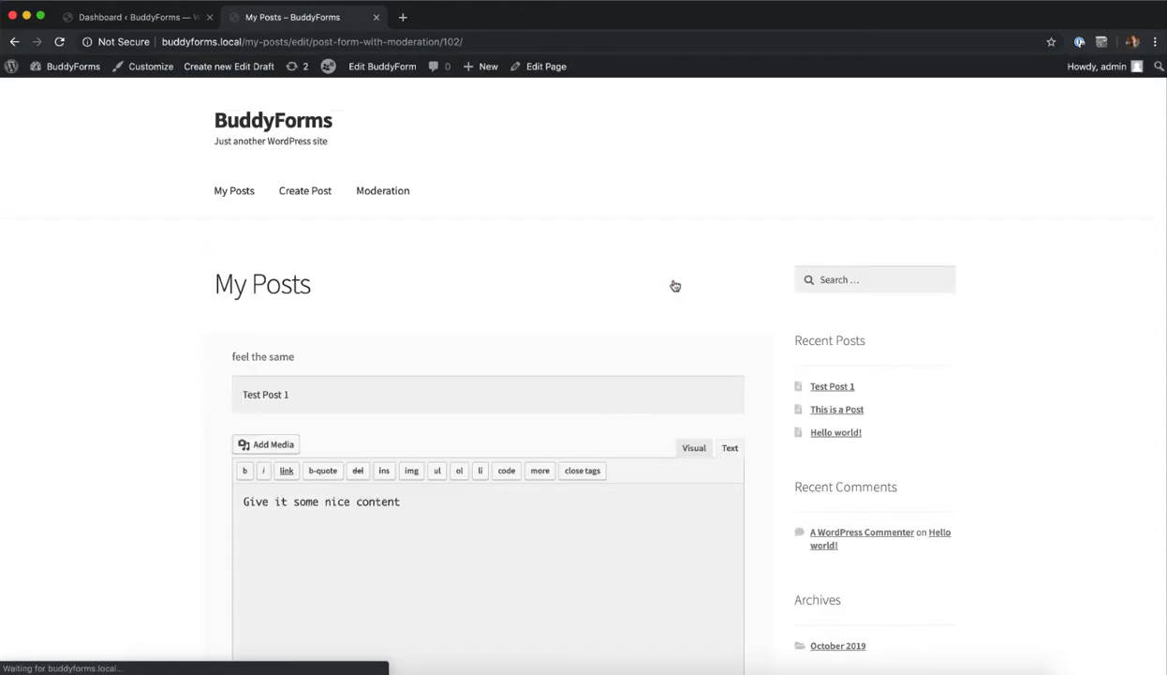
pyautogui.scroll(-1, 676, 285)
pyautogui.scroll(-2, 676, 285)
pyautogui.scroll(-2, 675, 285)
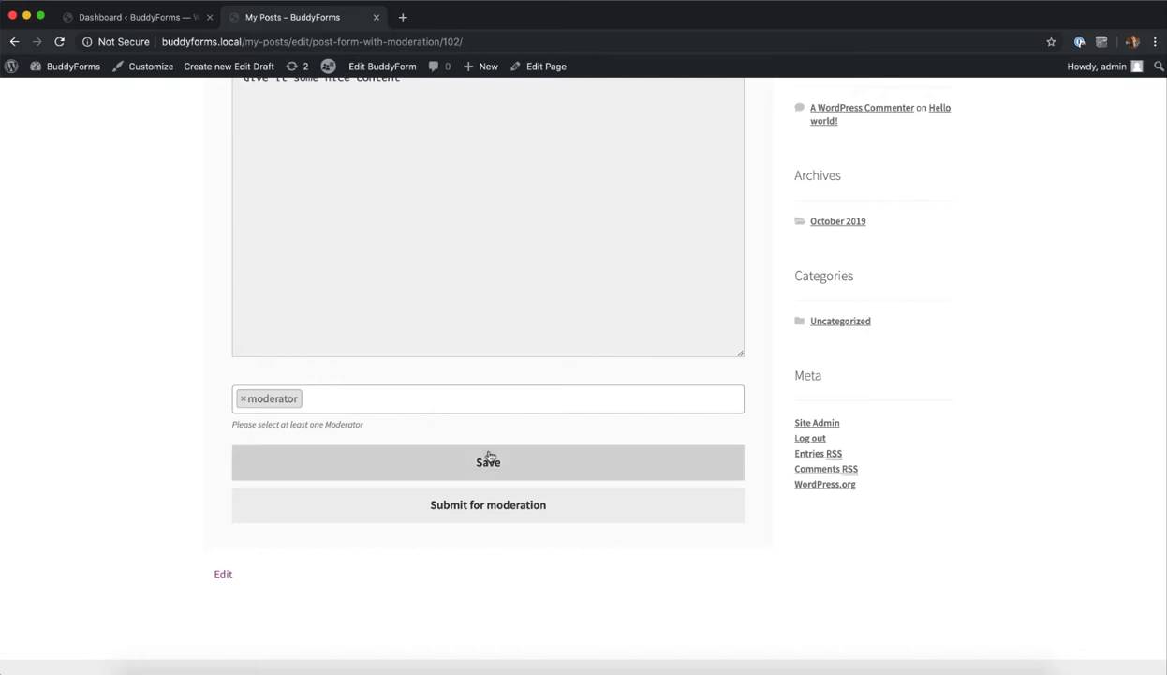
pyautogui.click(511, 507)
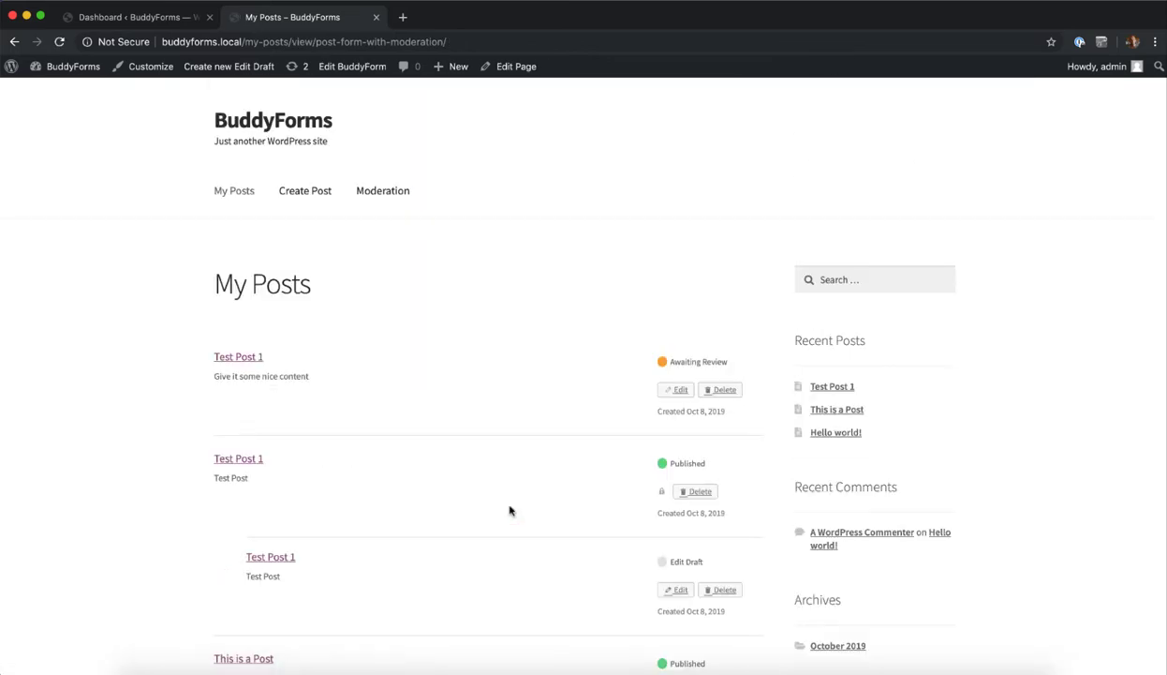
# As the Moderator user, approve Test Post 1 on the Moderation page.
pyautogui.click(136, 17)
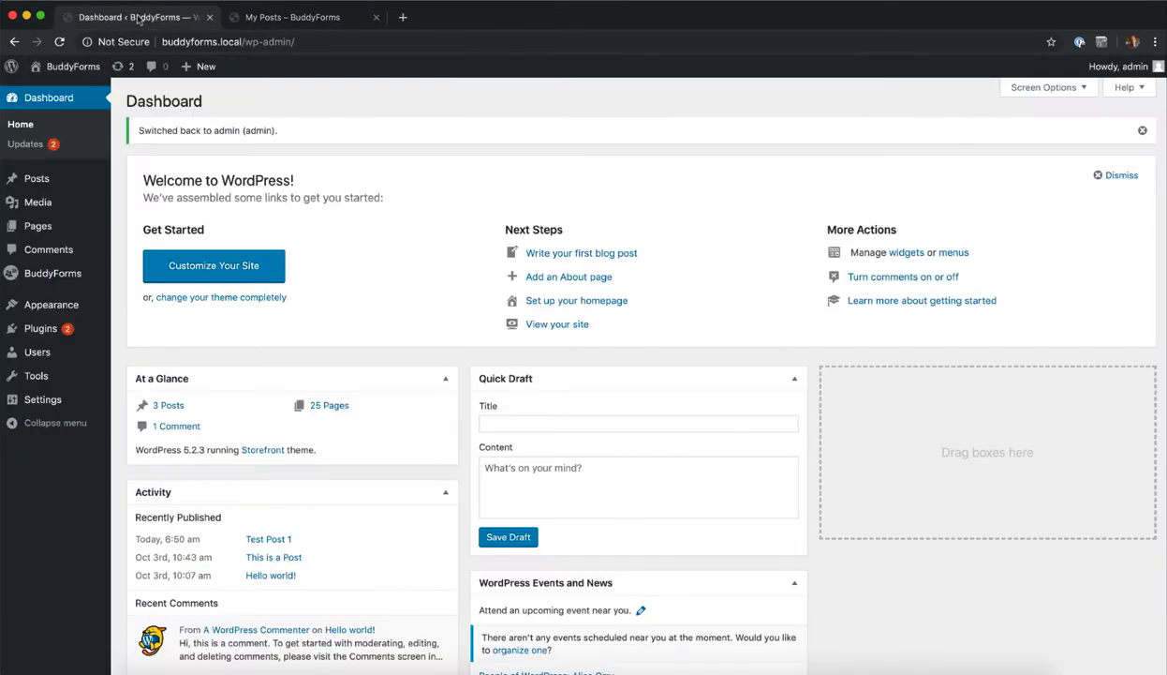
pyautogui.click(58, 355)
pyautogui.moveTo(241, 246)
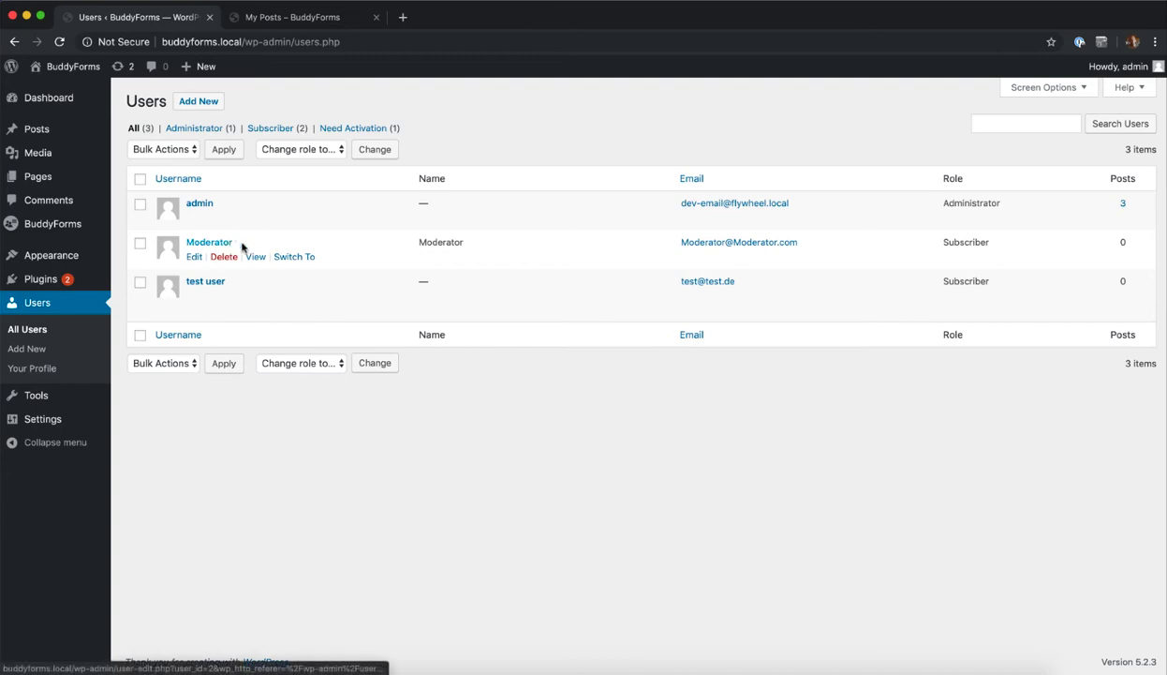
pyautogui.click(305, 255)
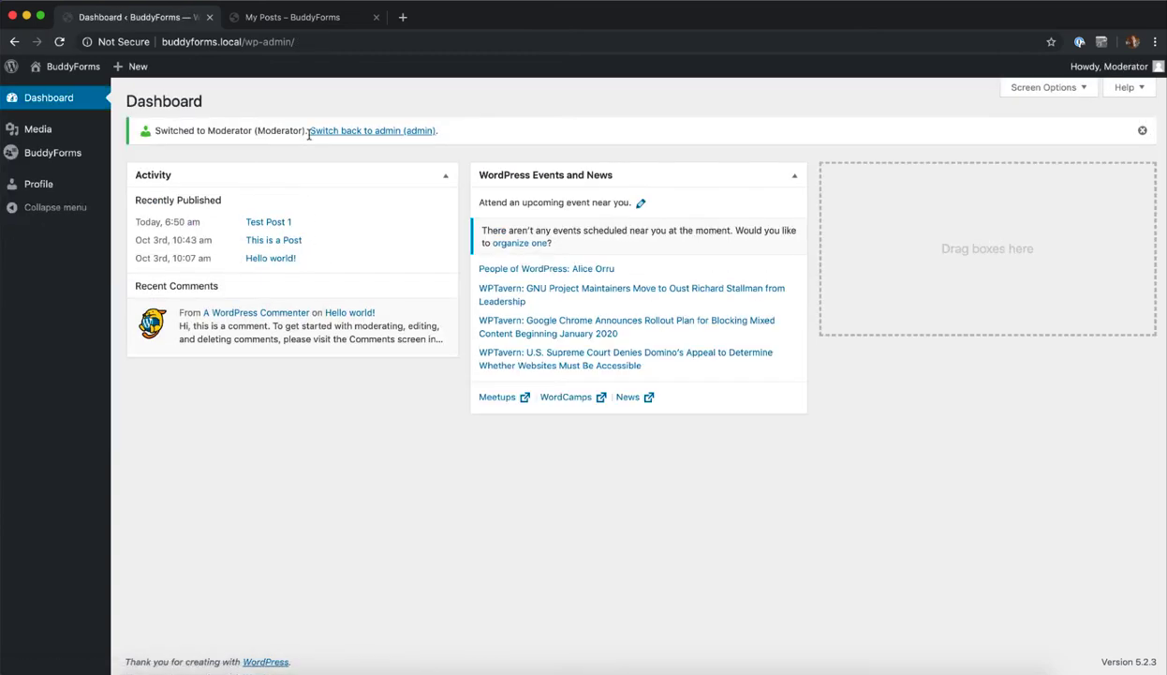
pyautogui.click(279, 15)
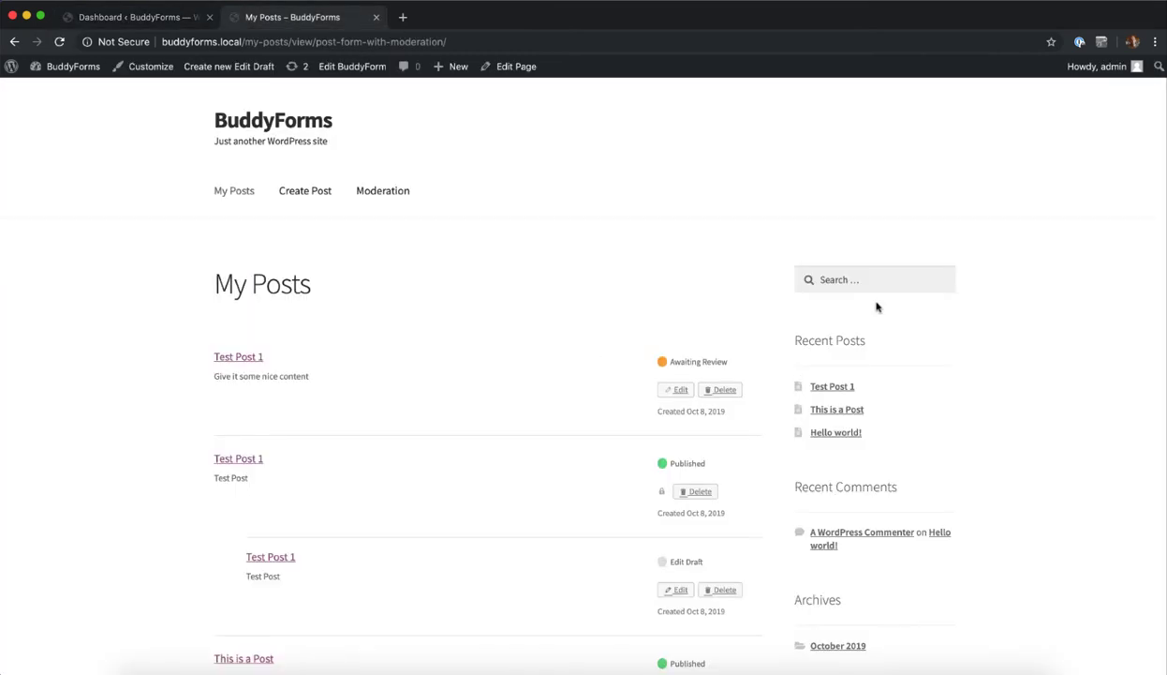
pyautogui.click(388, 193)
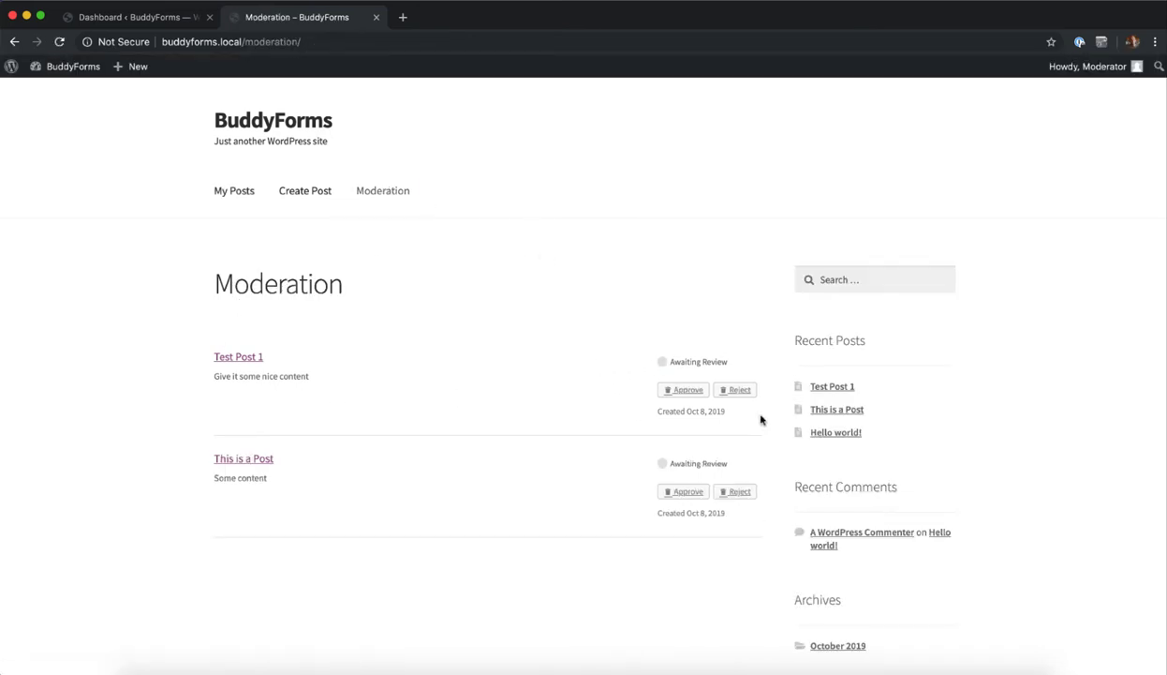
pyautogui.click(681, 390)
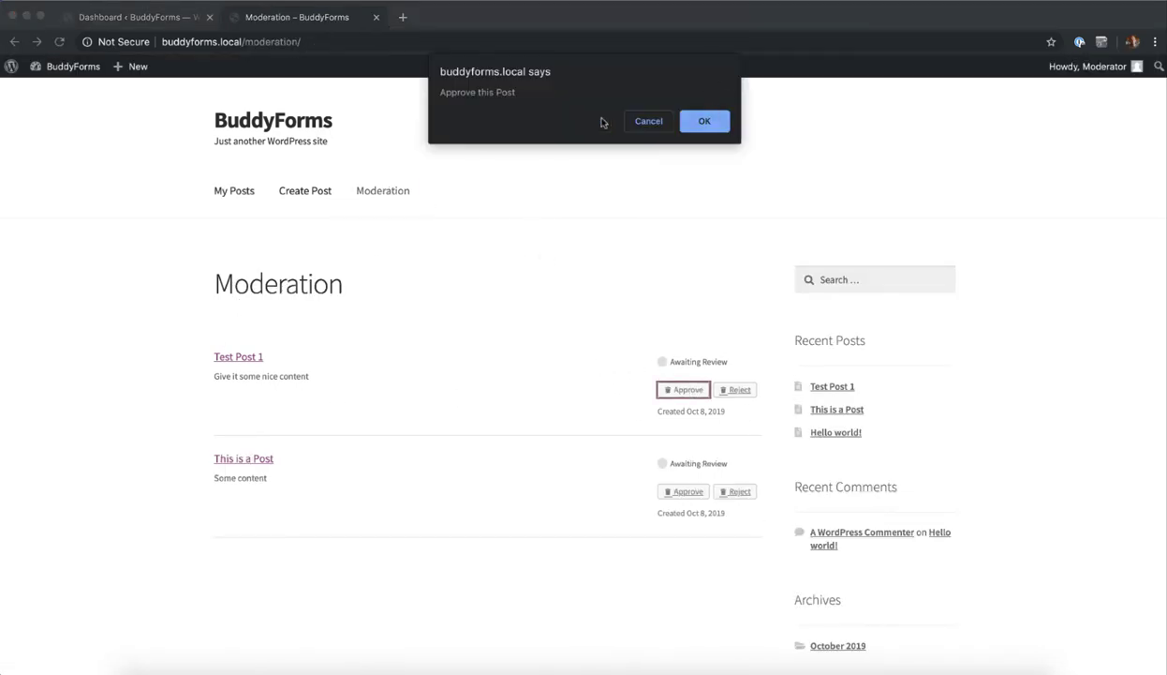
pyautogui.click(701, 121)
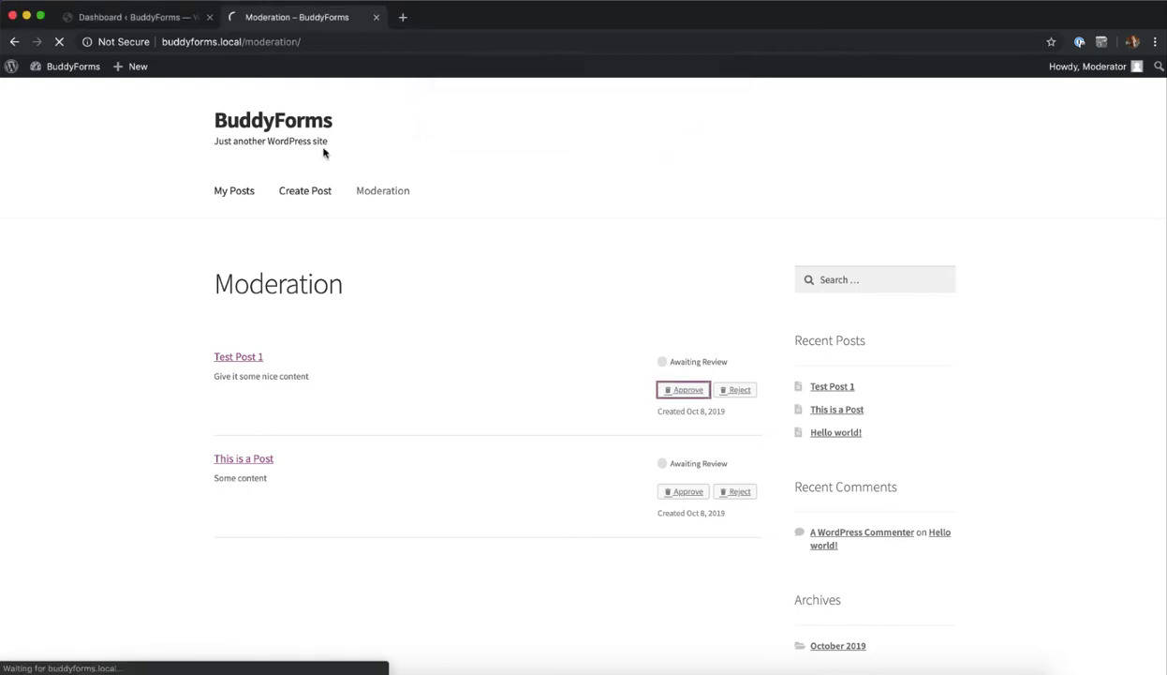
# Switch back to admin and confirm Test Post 1 is Published in My Posts.
pyautogui.click(171, 19)
pyautogui.click(360, 121)
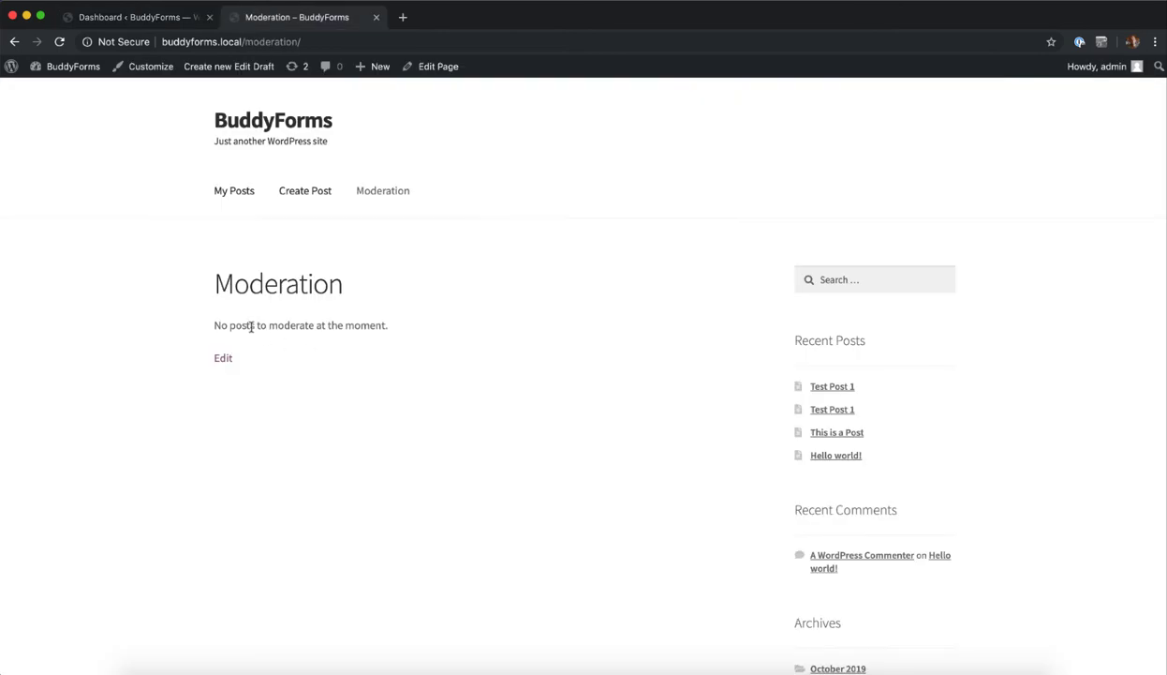
pyautogui.click(231, 192)
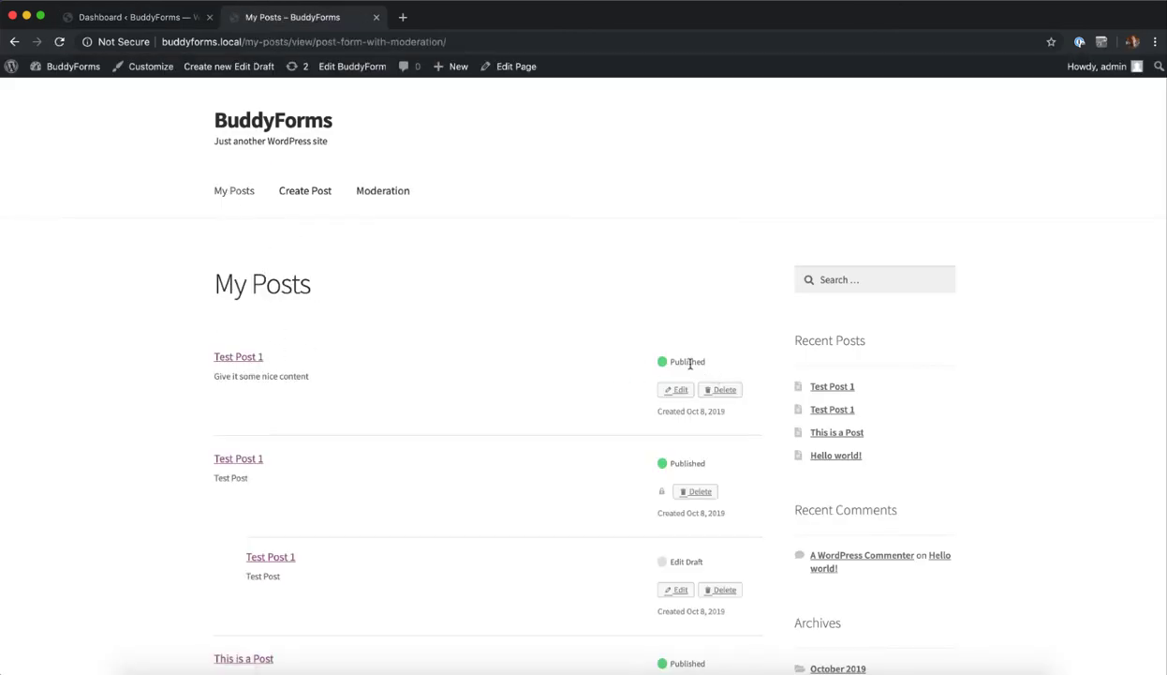
# Edit Post Form with Moderation and check the Moderators field's role filter, keeping All Roles.
pyautogui.click(159, 19)
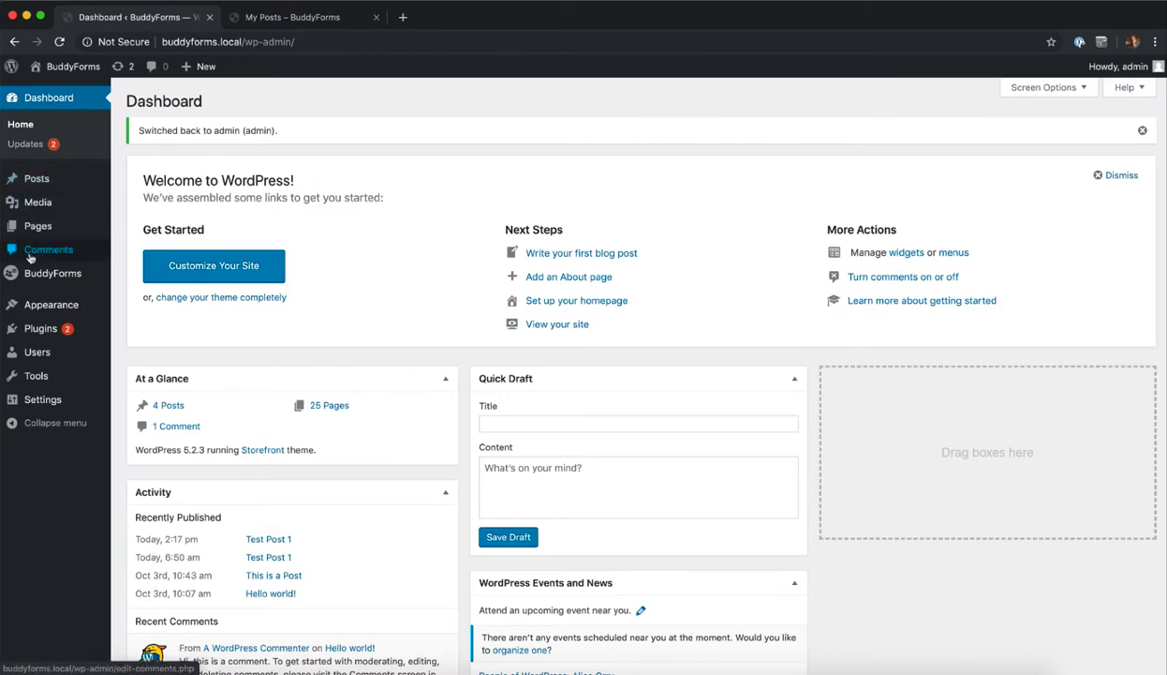
pyautogui.click(145, 272)
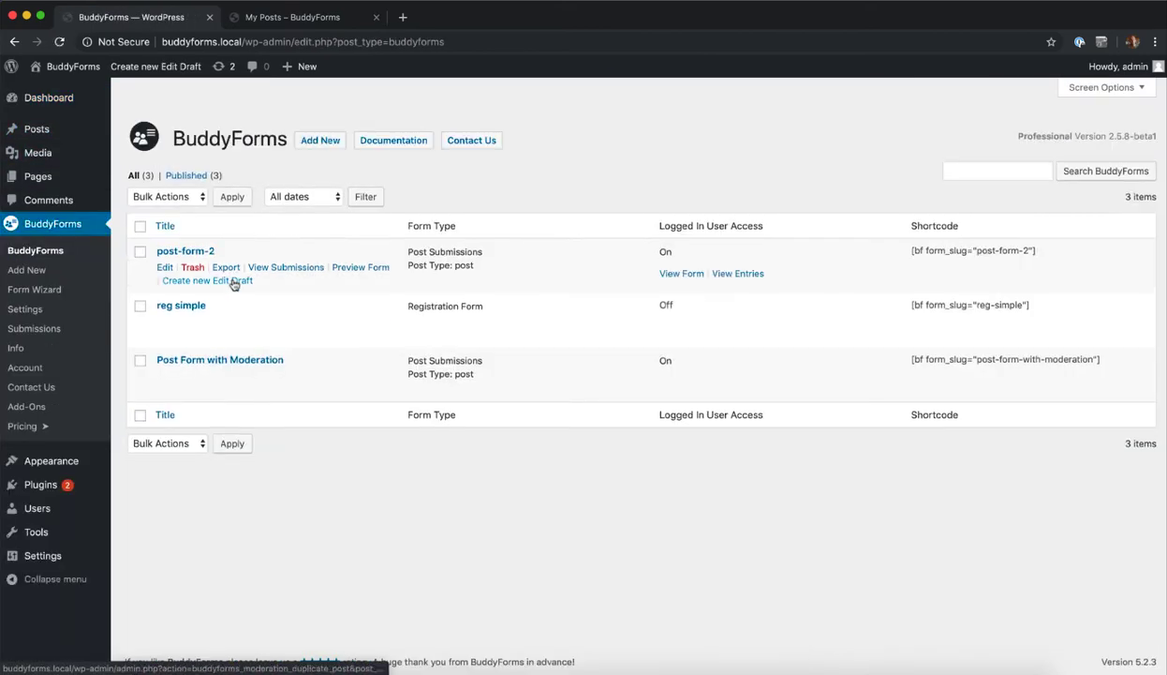
pyautogui.click(249, 359)
pyautogui.scroll(-3, 369, 390)
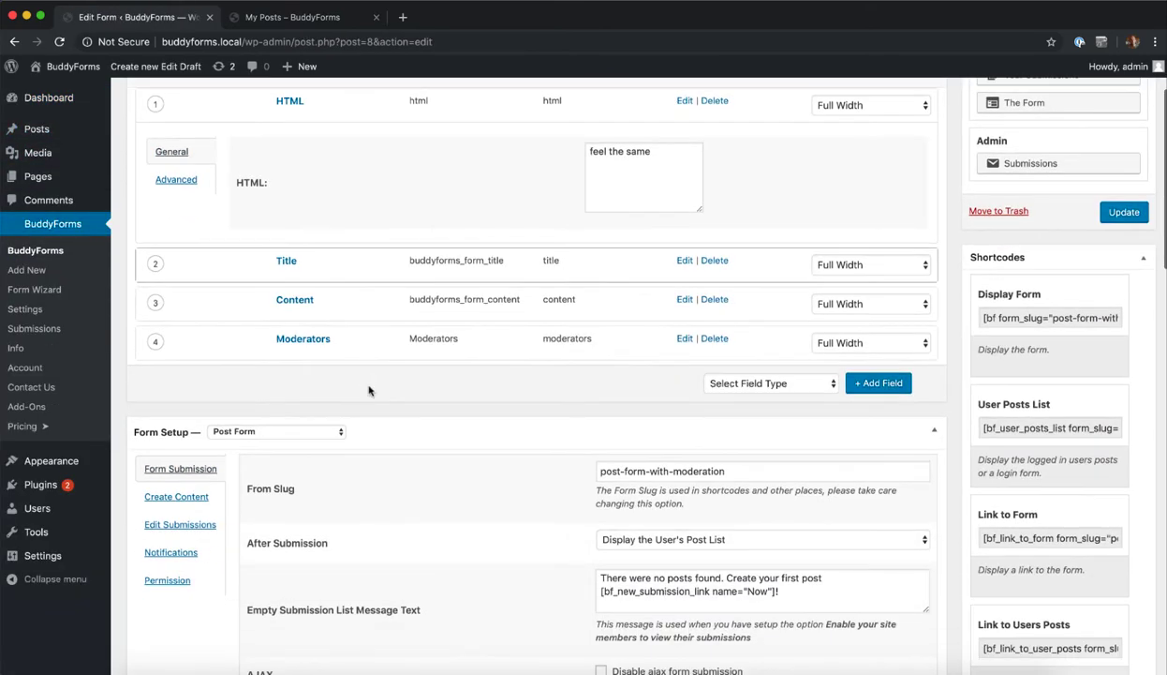
pyautogui.click(302, 338)
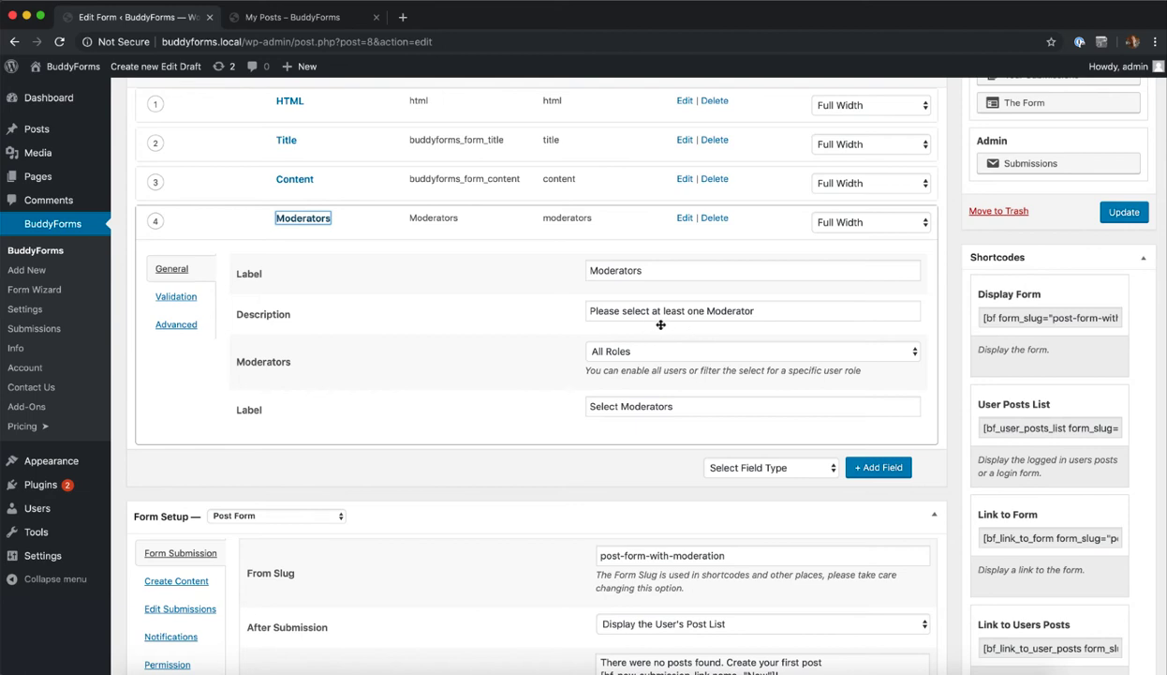
pyautogui.click(683, 351)
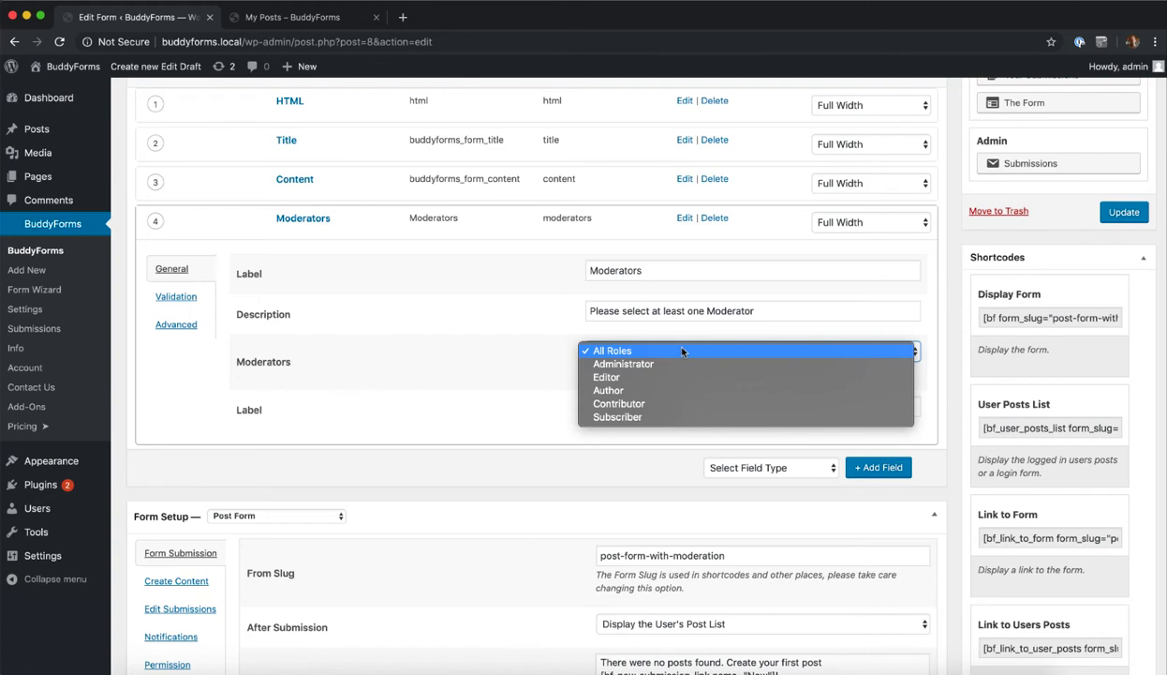
pyautogui.click(682, 351)
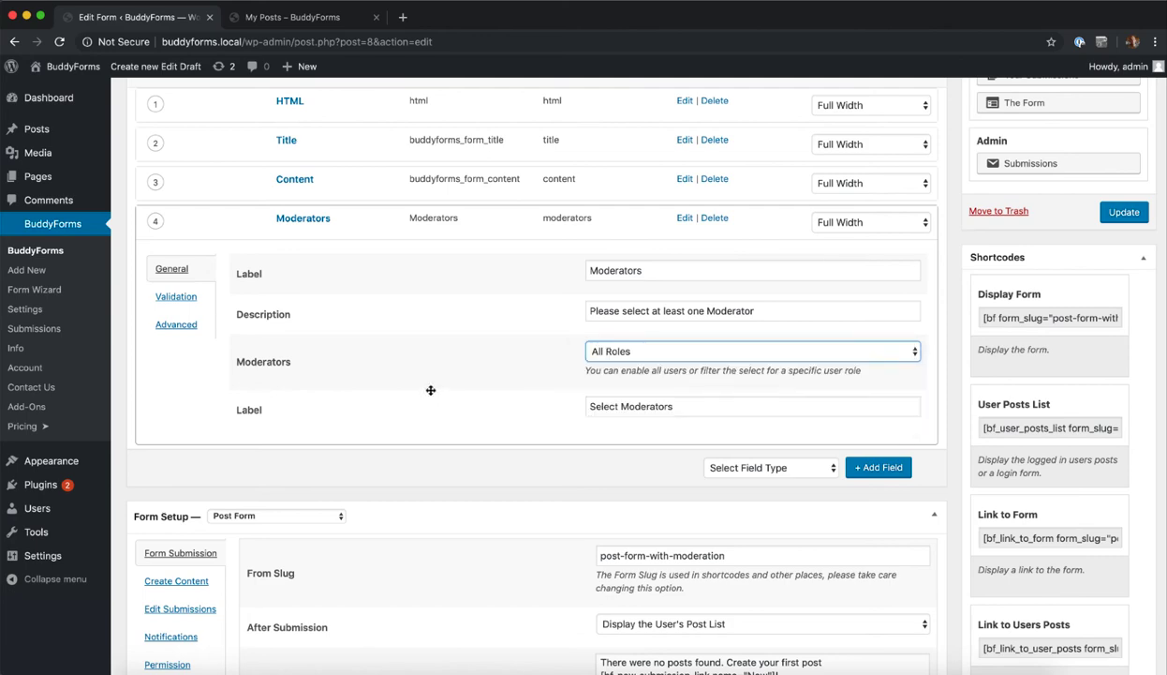
# Scroll the form editor down to the Moderation settings section.
pyautogui.scroll(-10, 431, 389)
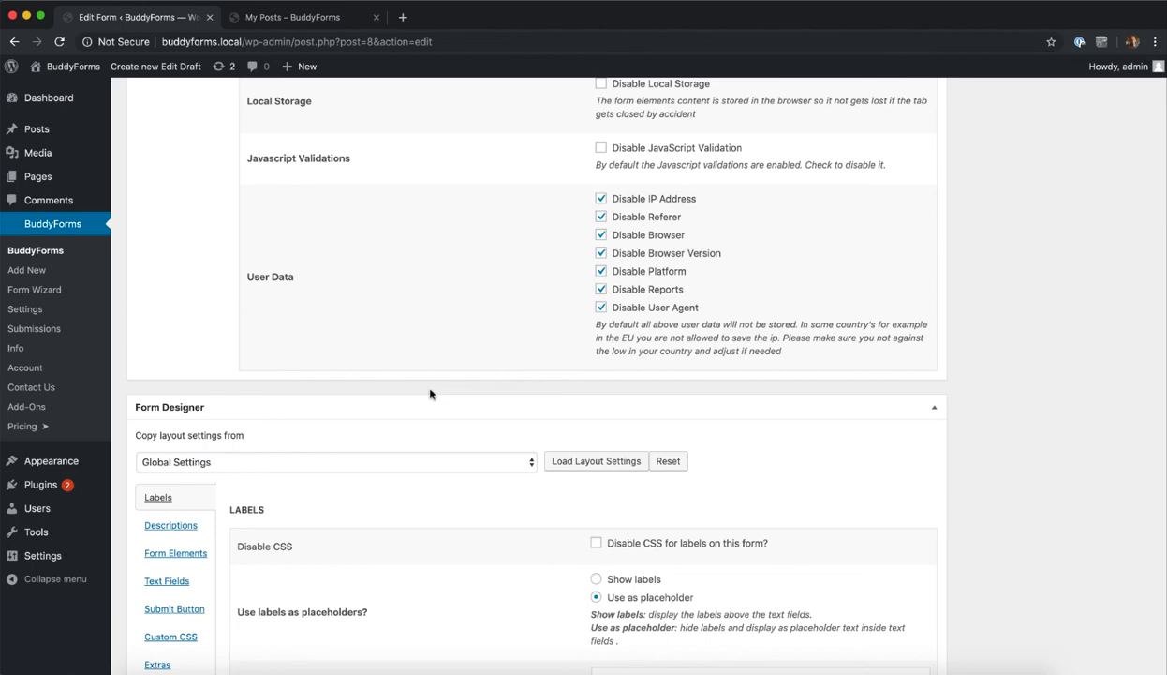
pyautogui.scroll(-1, 430, 393)
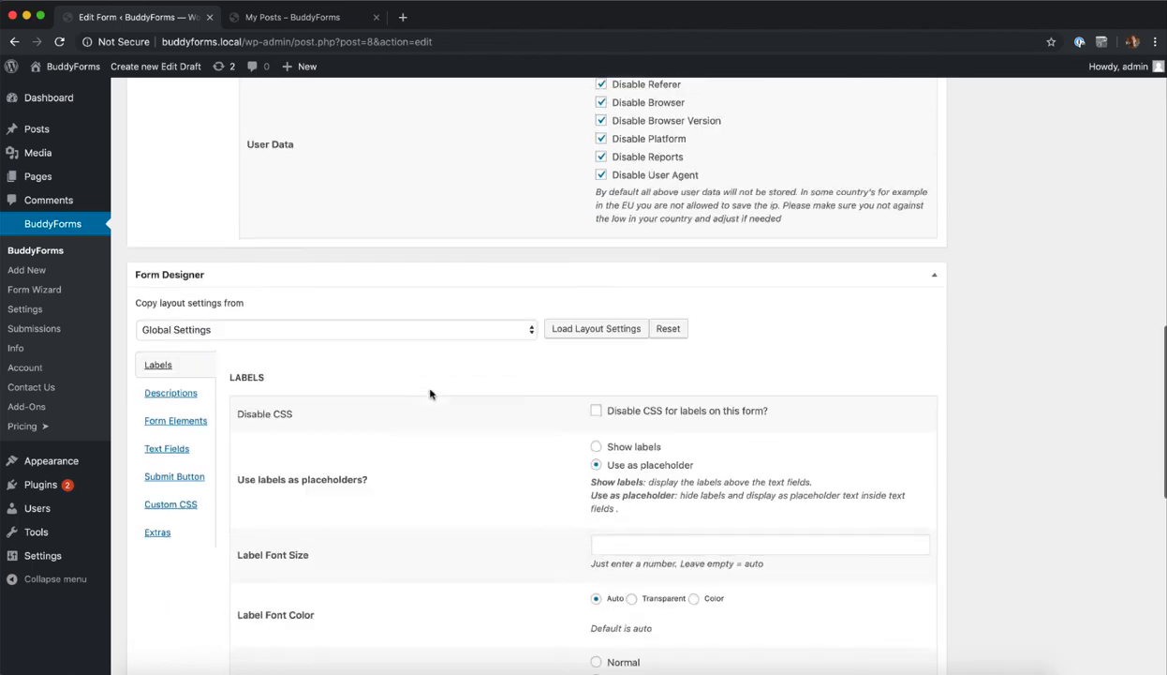
pyautogui.scroll(-3, 430, 394)
pyautogui.scroll(-3, 430, 394)
pyautogui.scroll(-2, 431, 390)
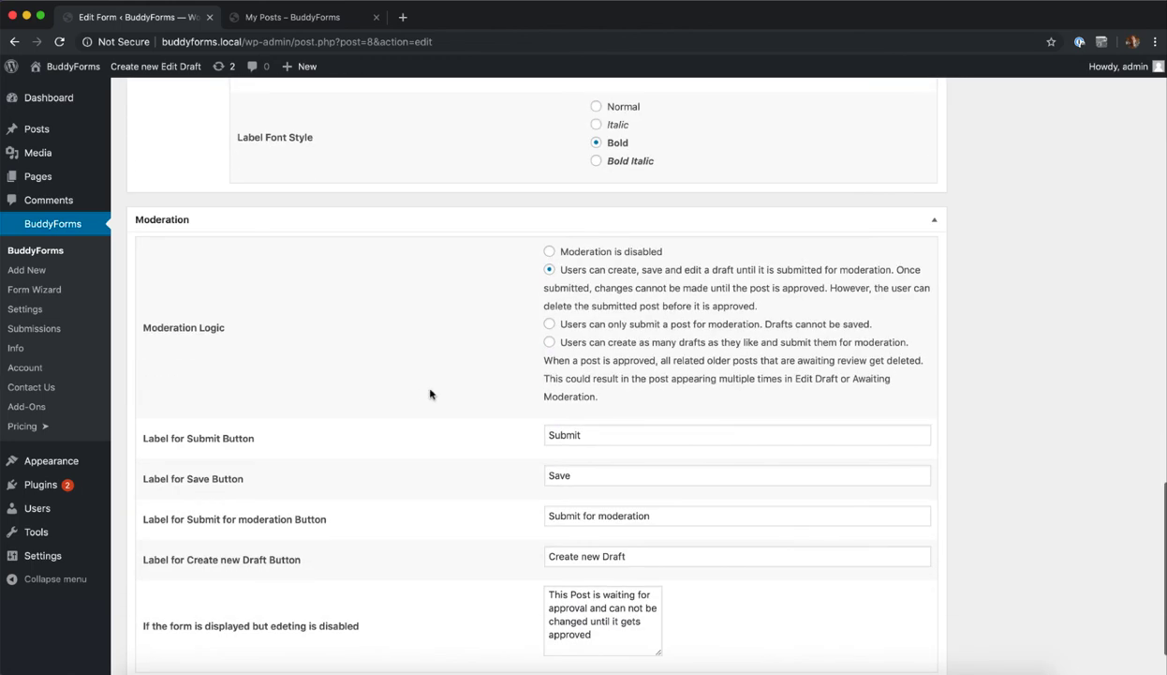
pyautogui.scroll(-1, 430, 393)
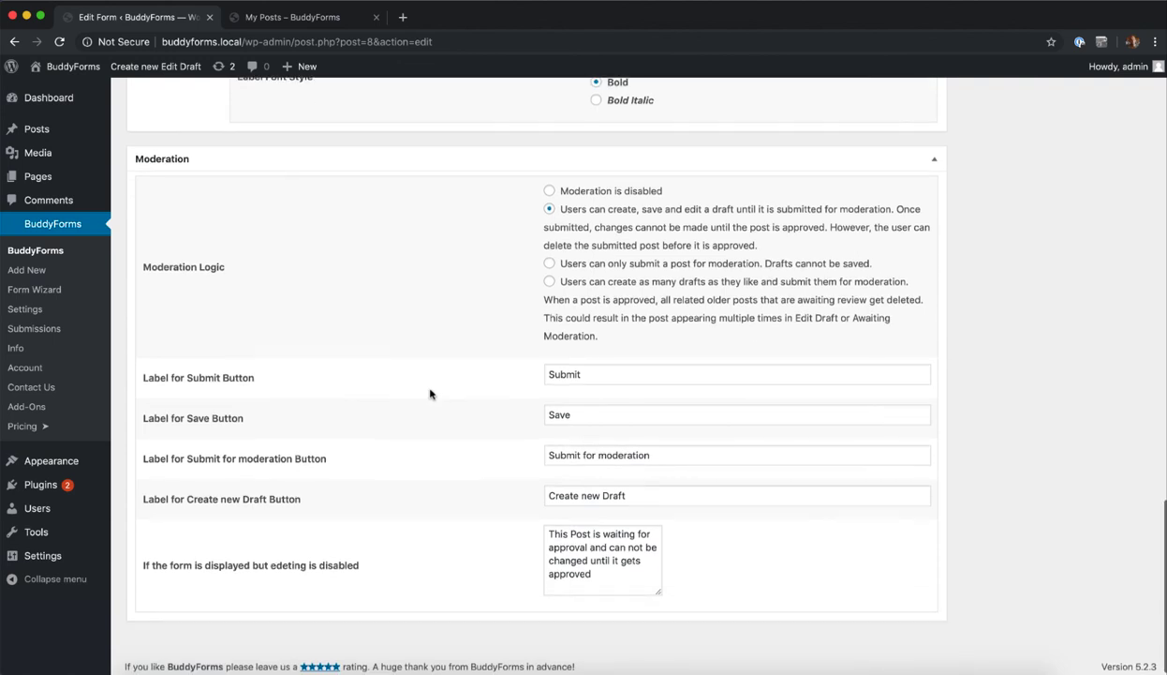